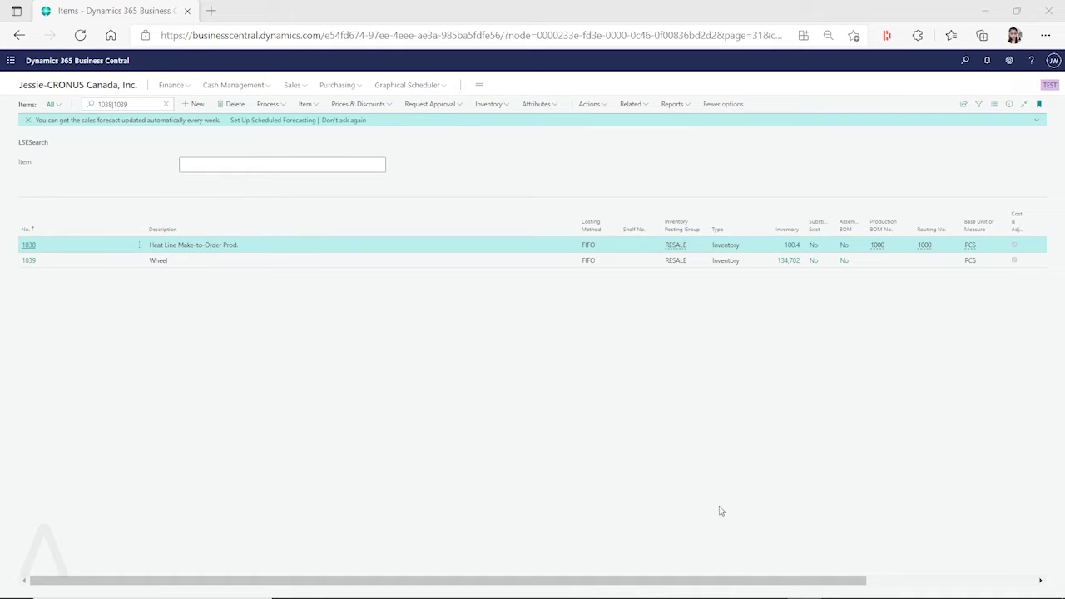
- Open the Manufacturing Setup page, check the Dynamic Low-Level Code setting, and return to the item list
left_click(616, 586)
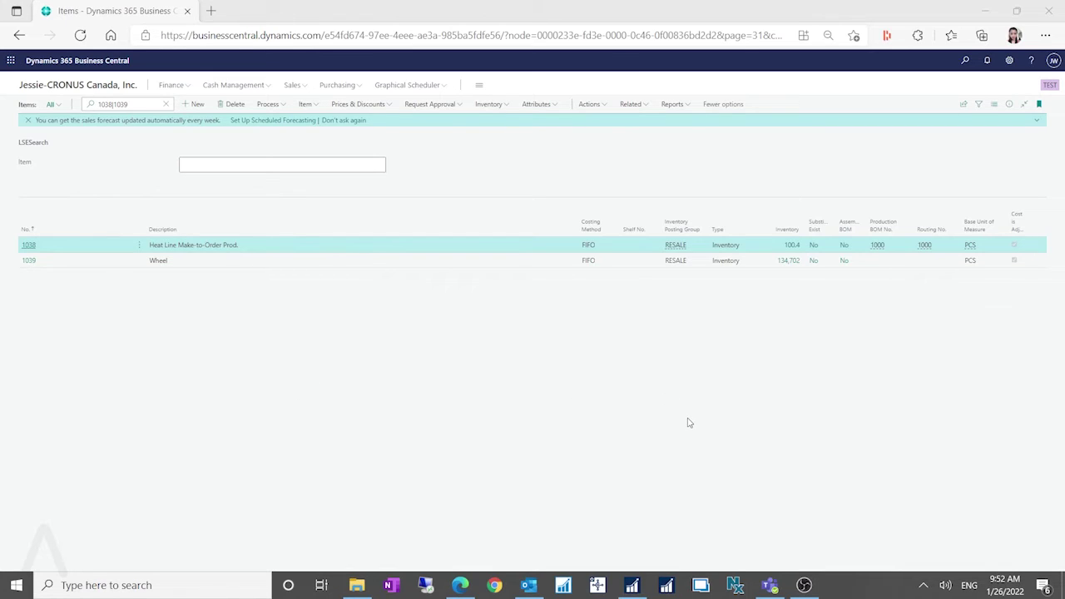
left_click(965, 60)
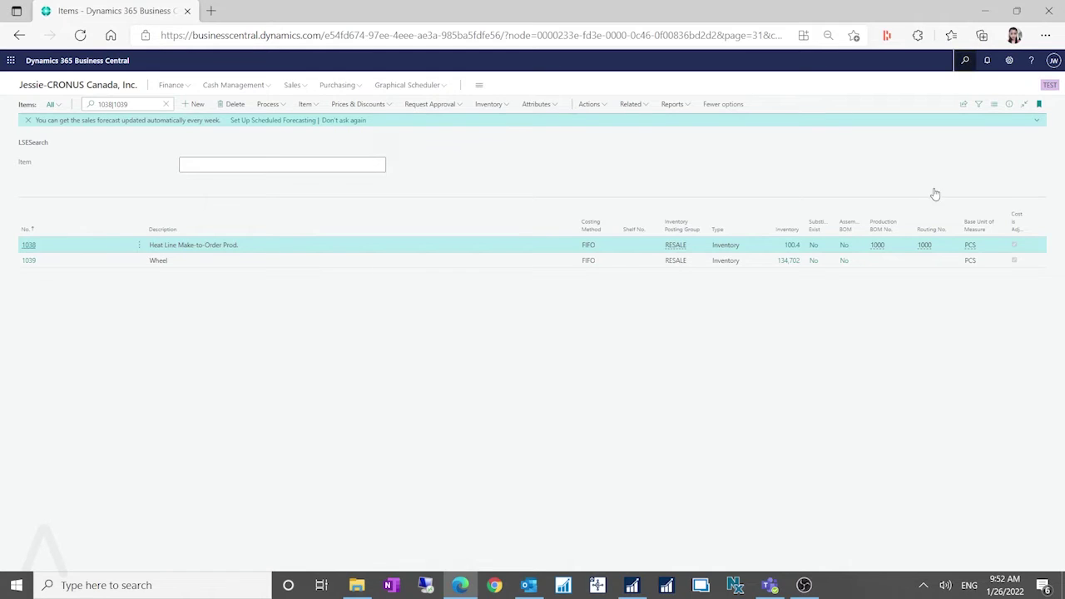
type("man")
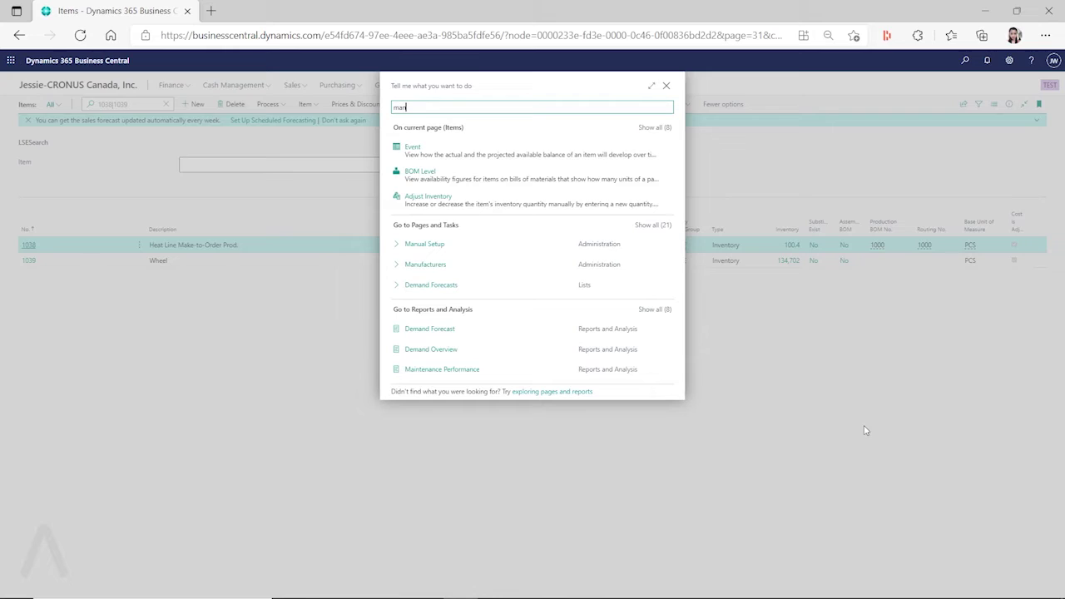
type("ufacturing")
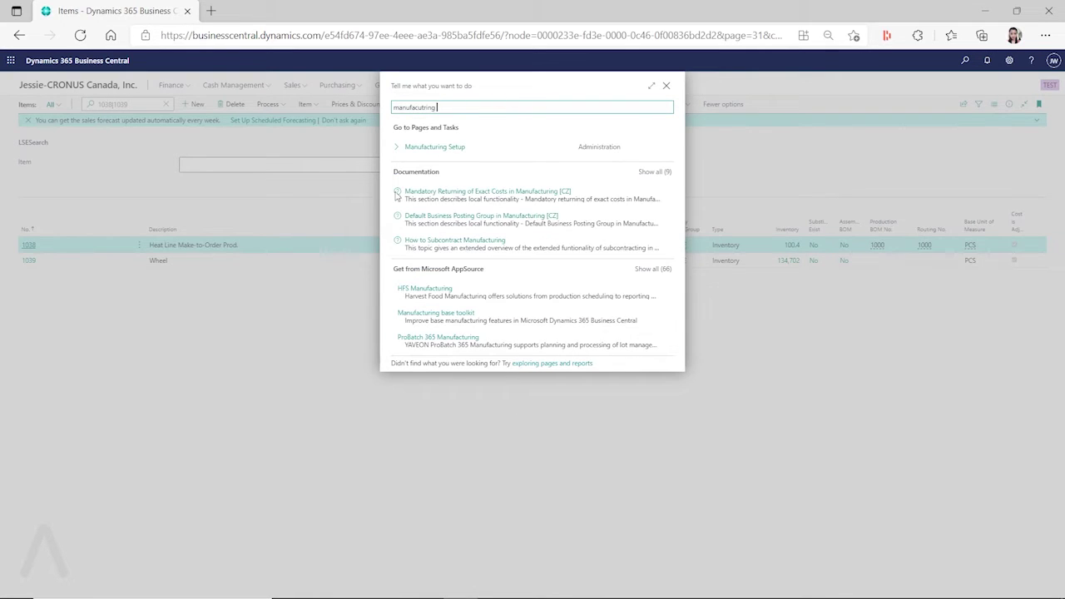
left_click(454, 156)
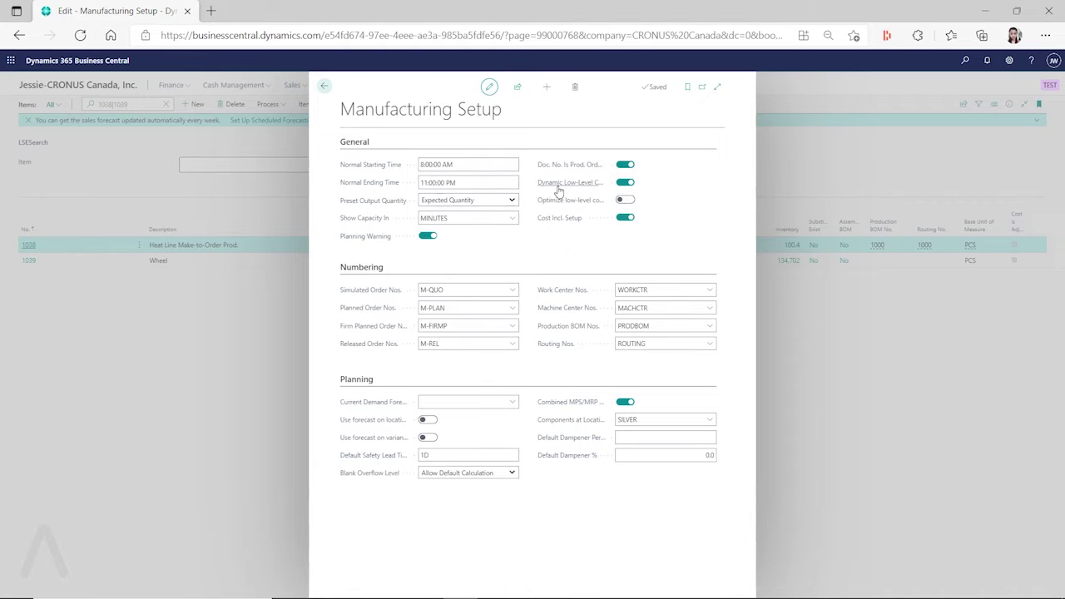
mouse_move(559, 190)
left_click(323, 87)
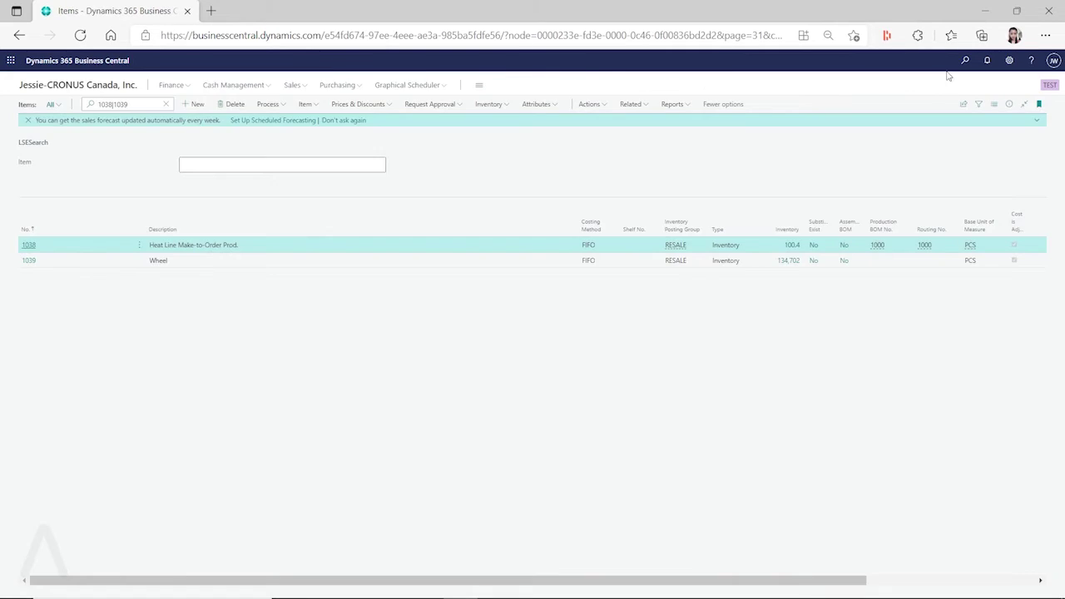
- Find the Calculate Low Level Code task and run the low-level code calculation
left_click(964, 60)
type("calculate")
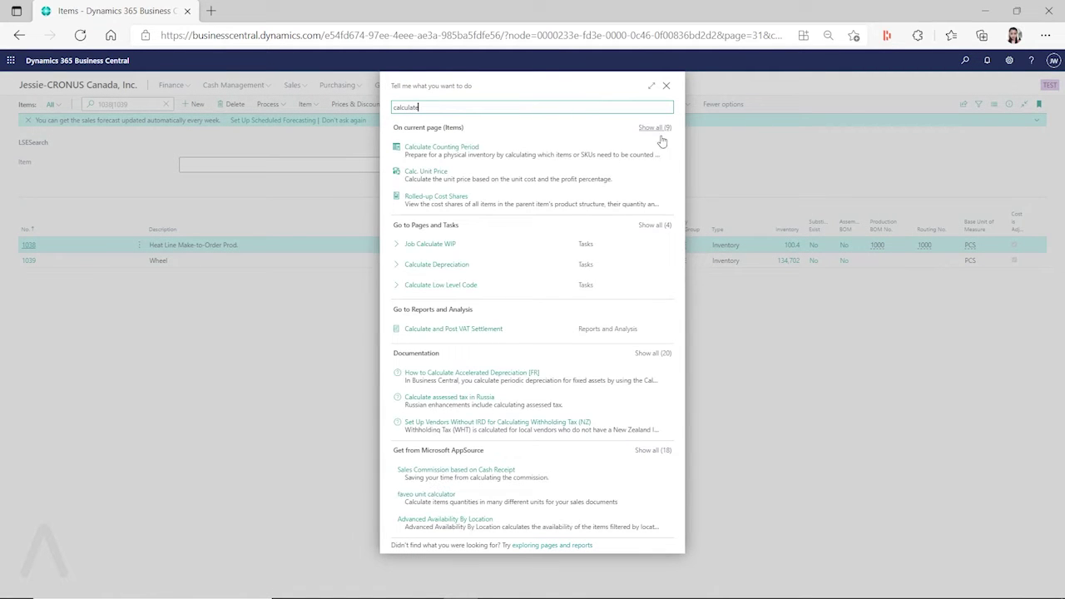
left_click(455, 286)
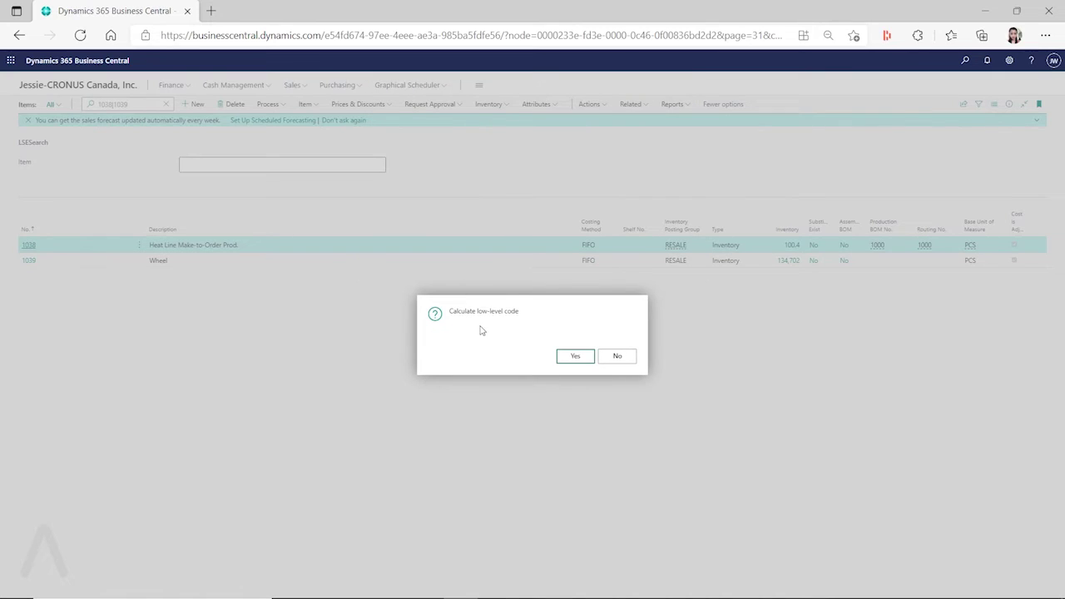
left_click(580, 358)
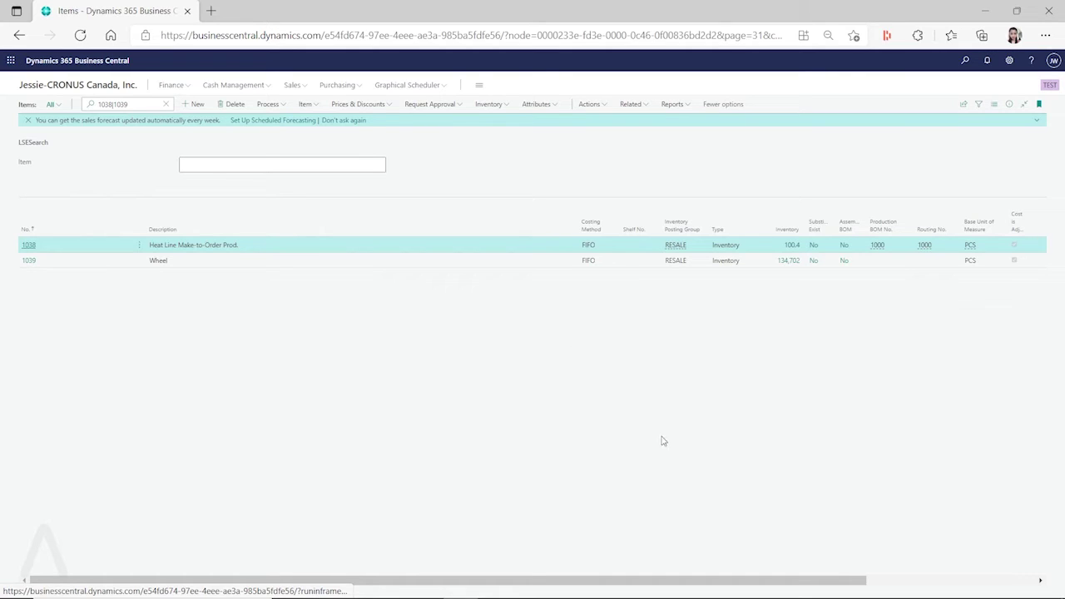
- Inspect the Low-Level Code table field of items 1038 and 1039 through page inspection, filtering the fields by "low"
left_click(21, 247)
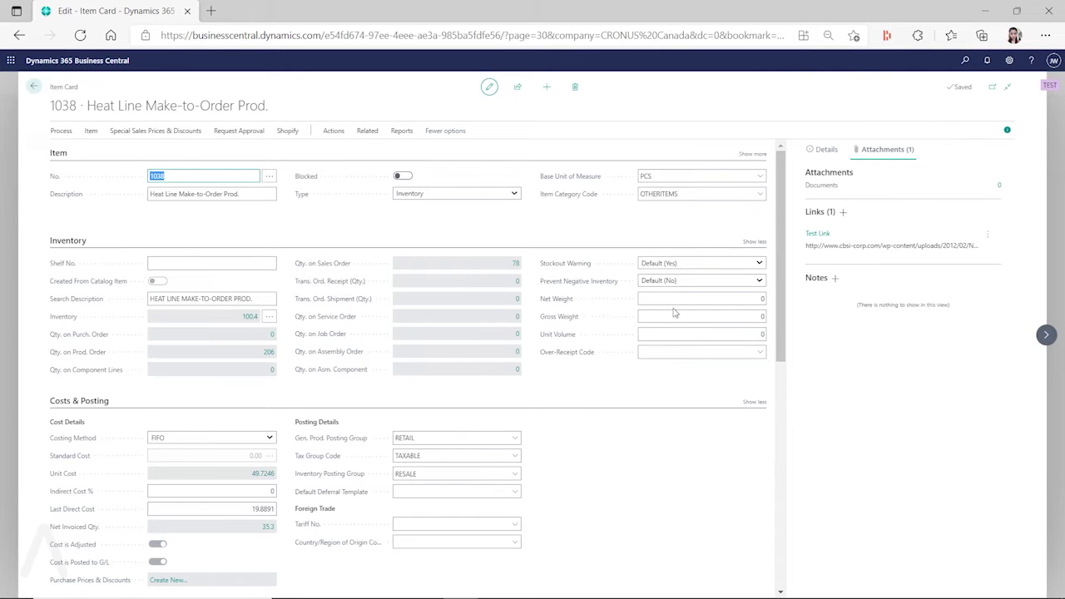
key("ctrl+alt+F1")
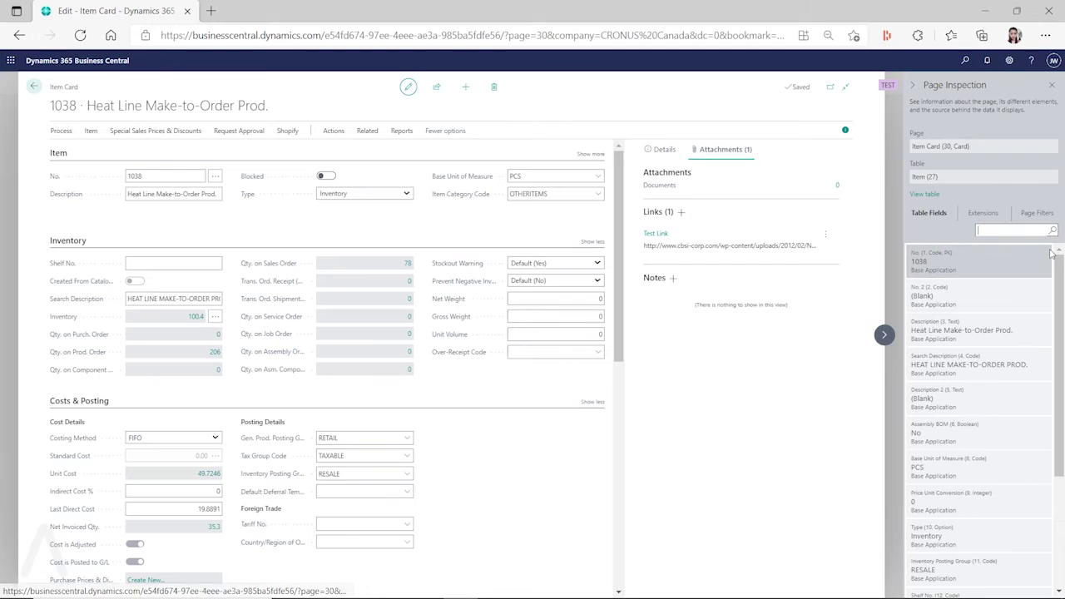
type("low")
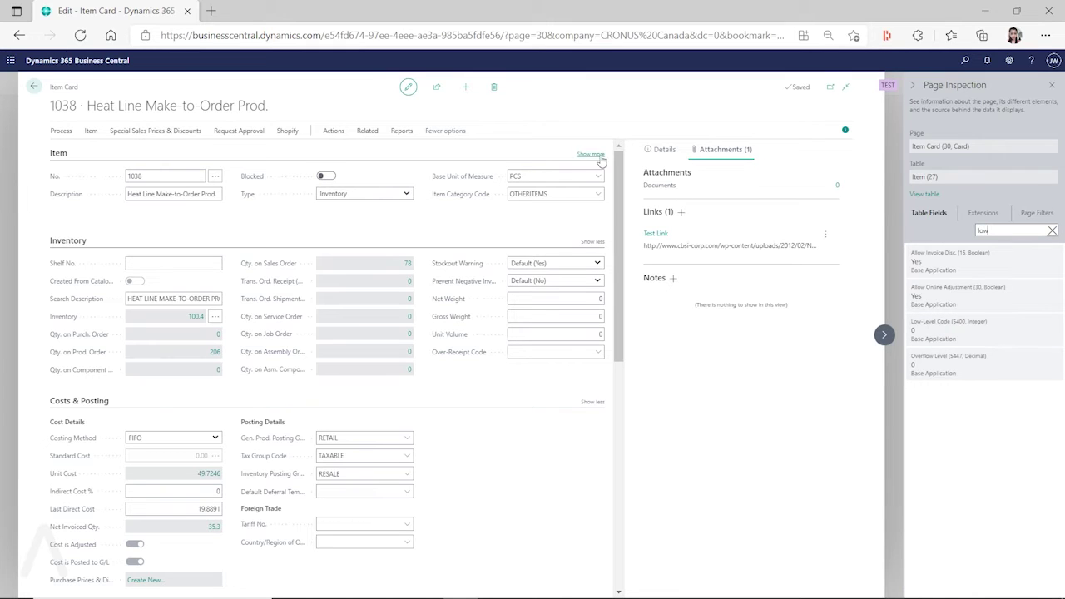
left_click(884, 336)
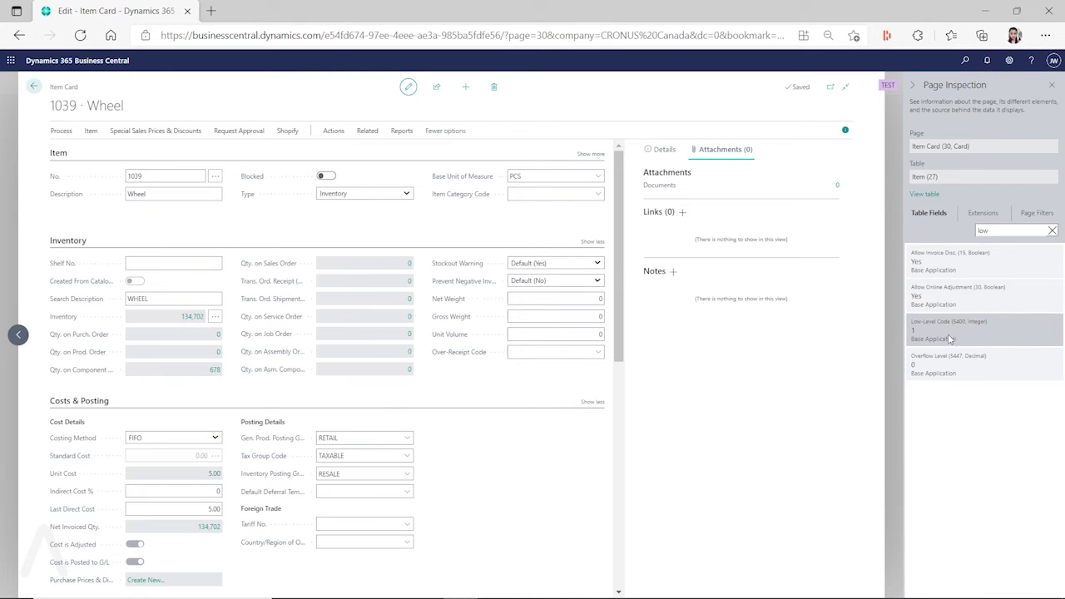
key("F5")
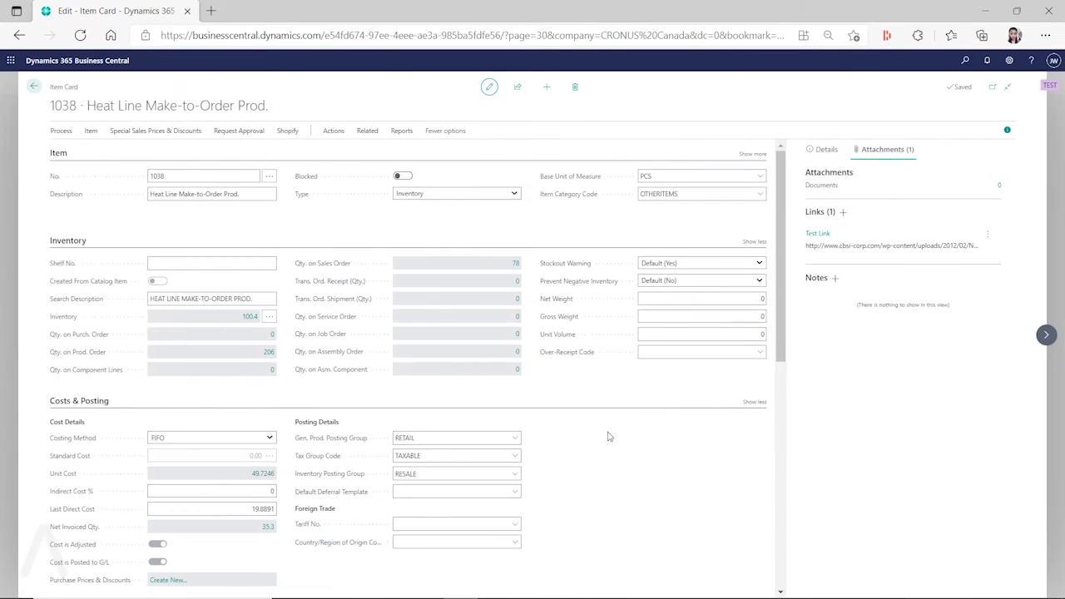
- Review the component lines of item 1038's production BOM, and check the replenishment settings of item 1039 Wheel
scroll(681, 378, "down", 4)
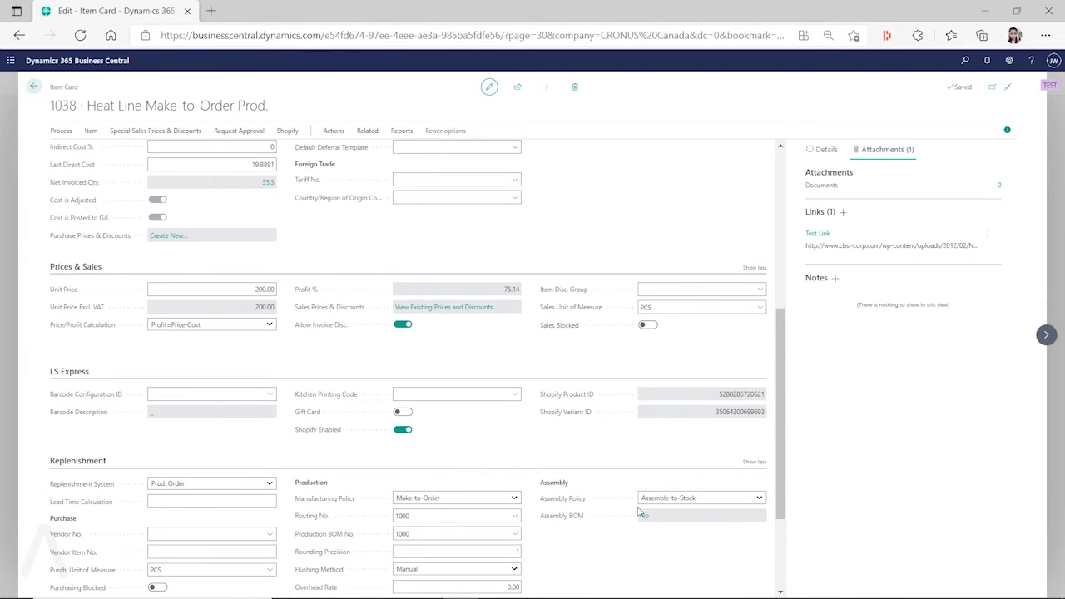
scroll(640, 514, "down", 2)
left_click(515, 386)
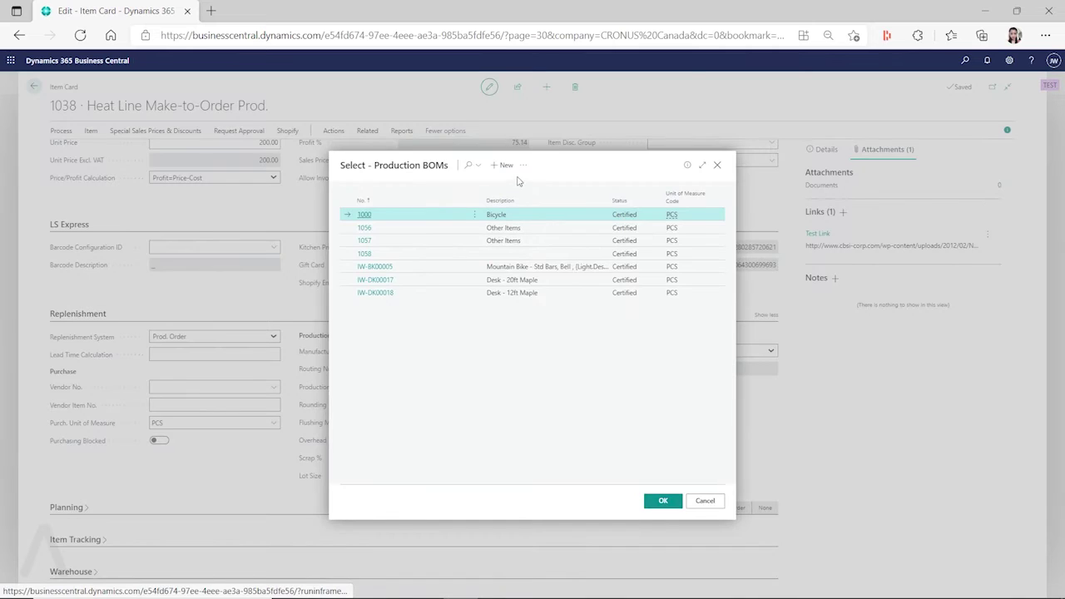
left_click(523, 165)
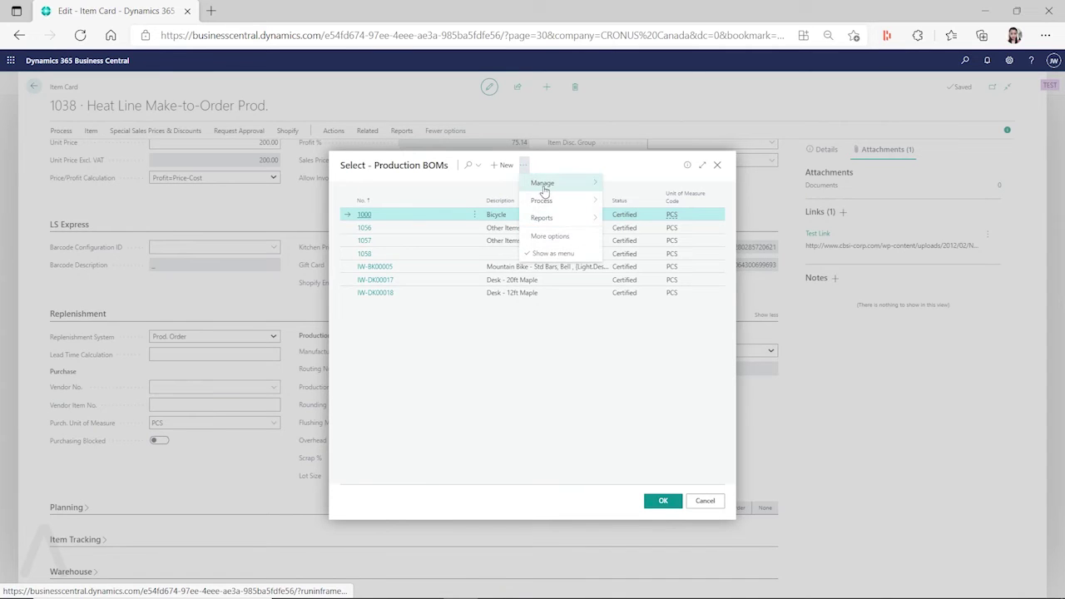
mouse_move(543, 185)
left_click(614, 183)
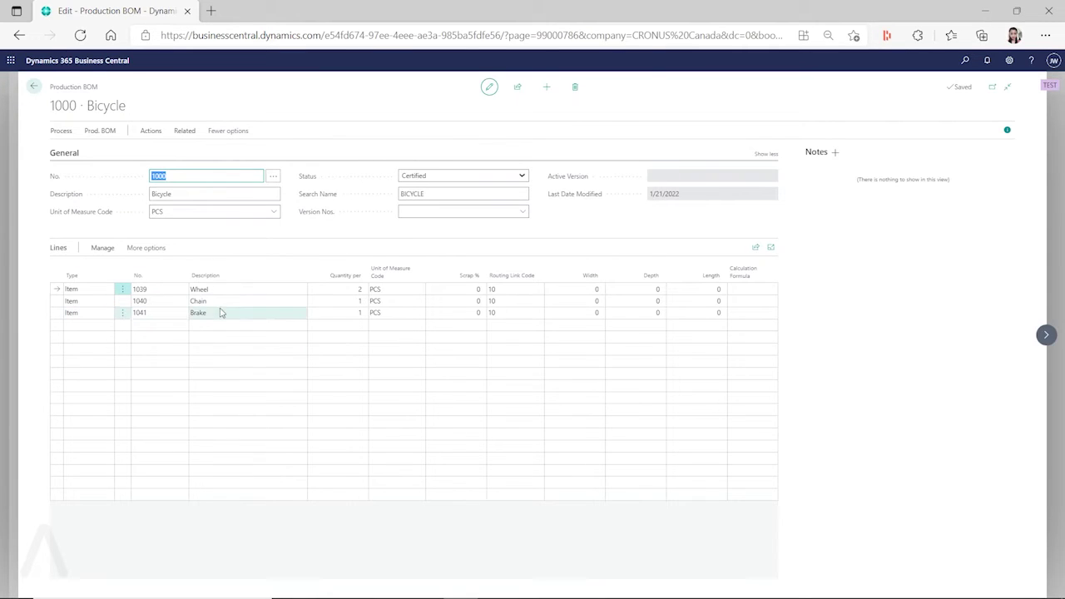
left_click(33, 87)
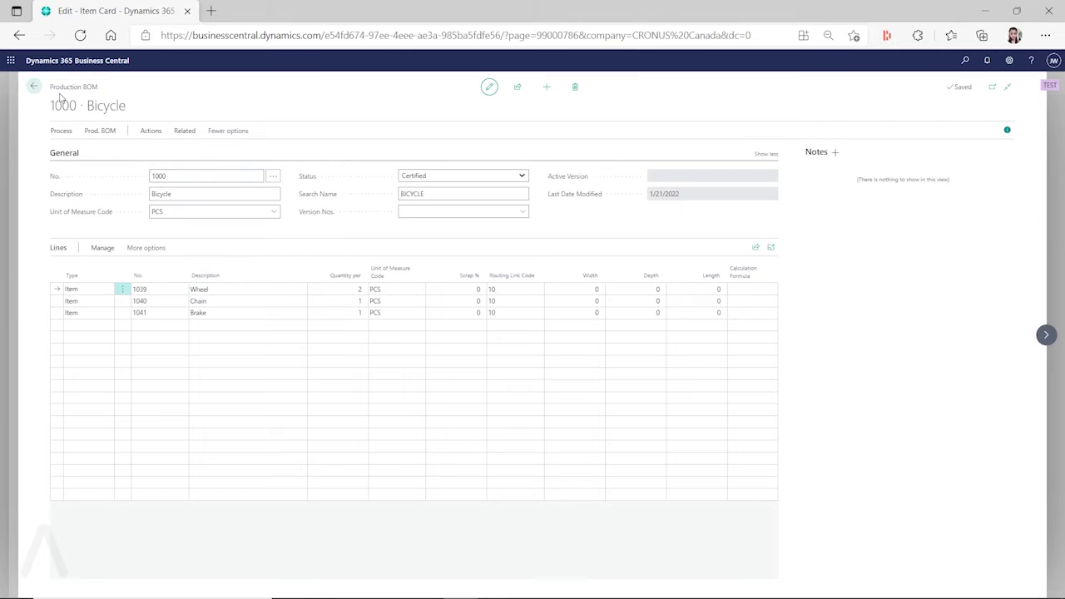
left_click(705, 501)
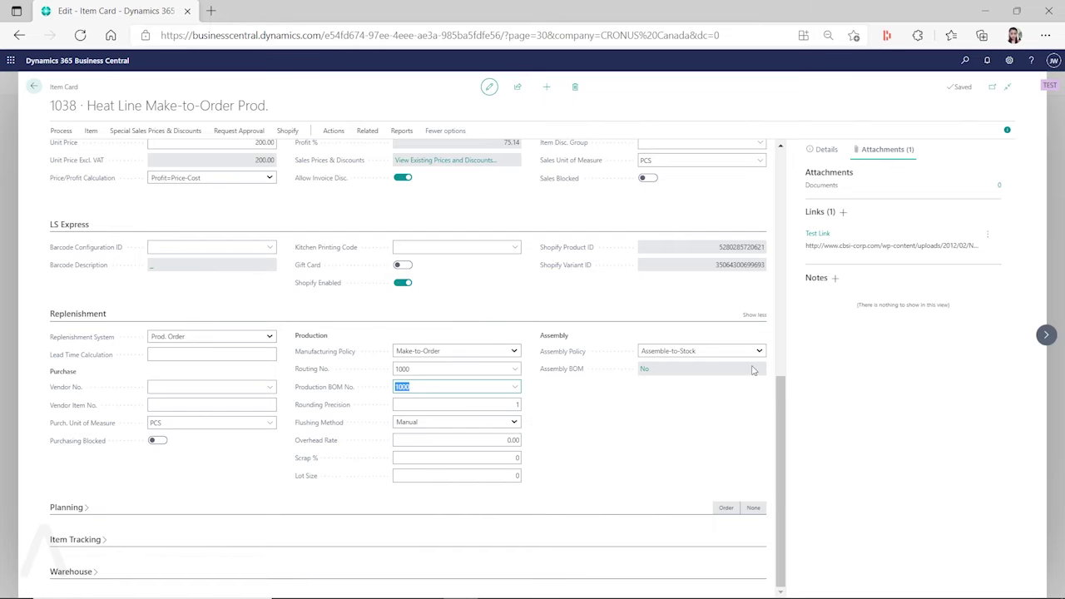
left_click(1045, 335)
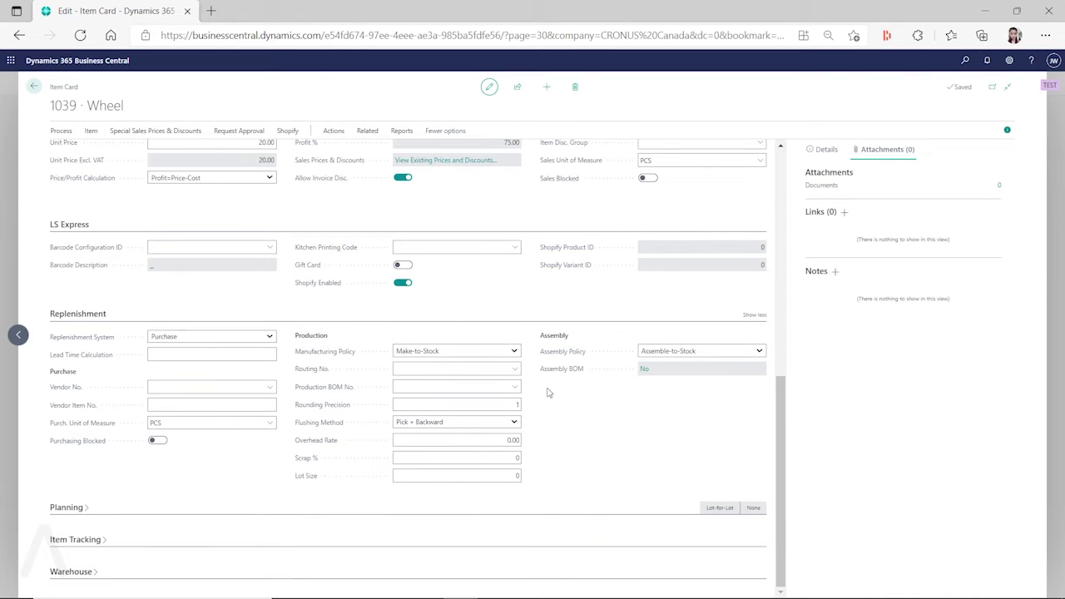
left_click(33, 87)
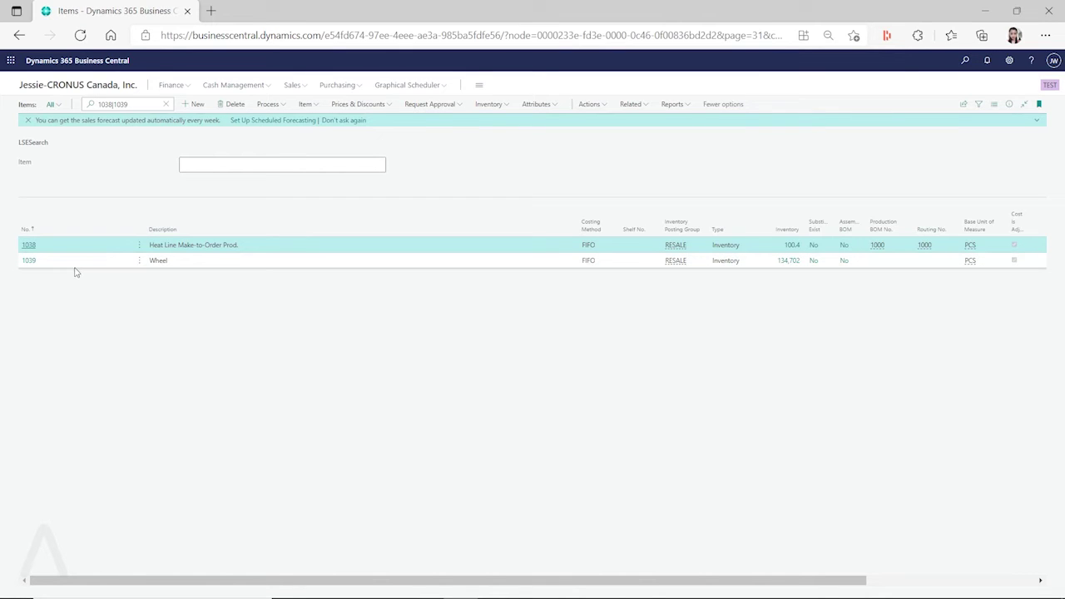
- Find and open the planning worksheet to check the Low-Level Code column of its planning line
left_click(965, 60)
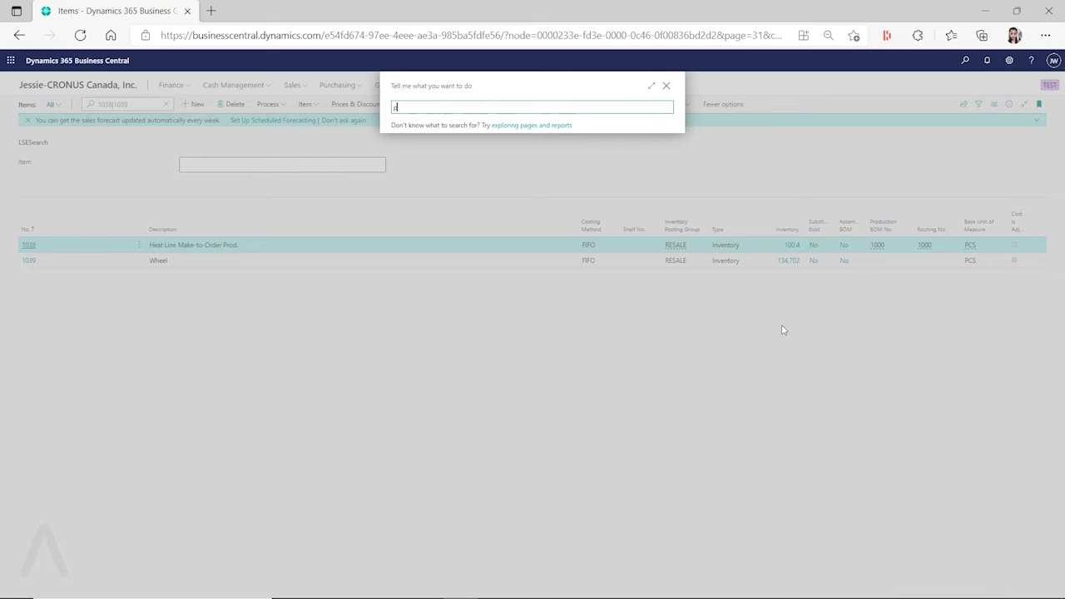
type("plangnning")
key("BackSpace")
key("BackSpace")
key("BackSpace")
type("nning work")
left_click(438, 148)
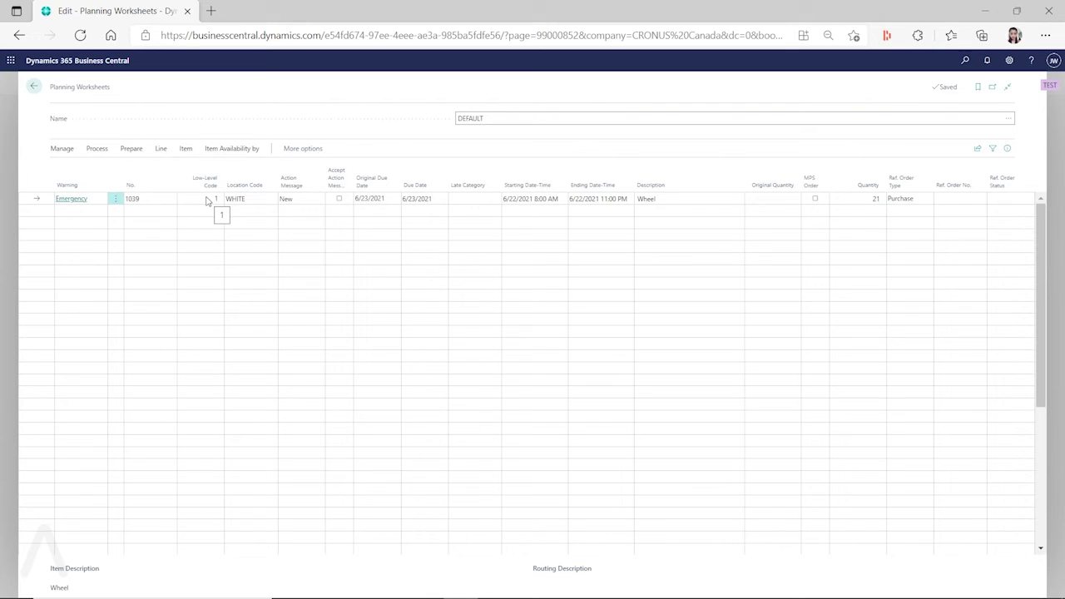
- Delete the planning line for item 1039 Wheel from the DEFAULT planning worksheet
left_click(116, 199)
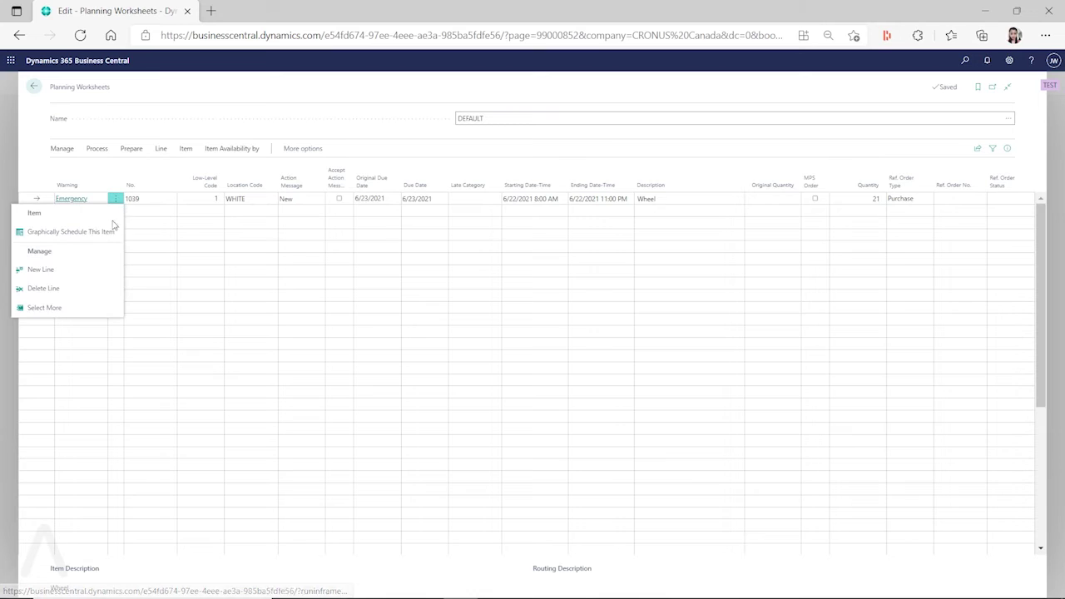
left_click(96, 286)
left_click(574, 360)
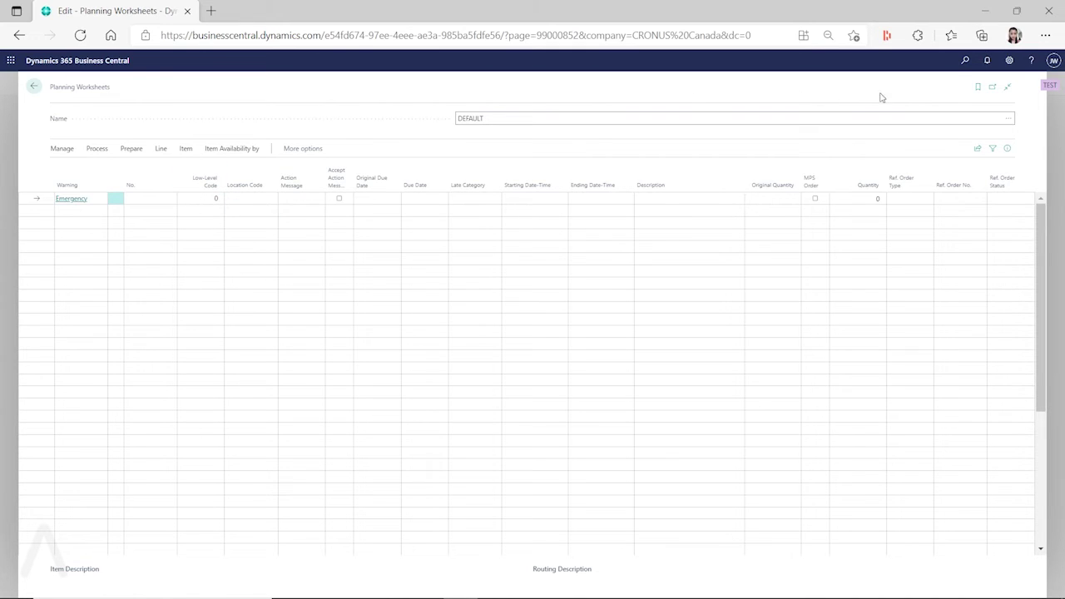
- Open the Stockkeeping Units list and filter it to the location code BLUE
key("alt+q")
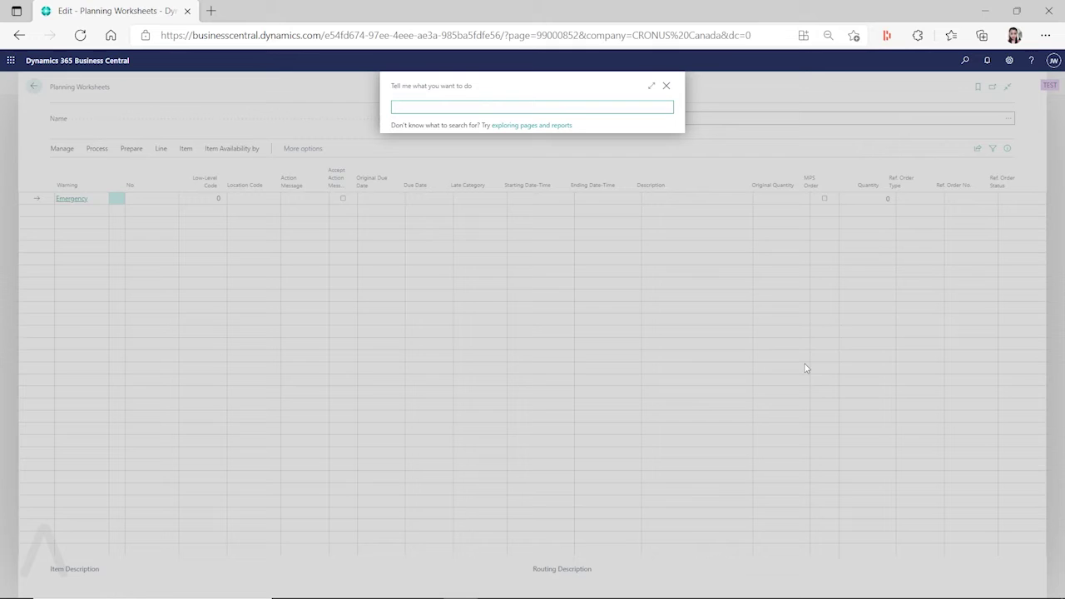
type("stock")
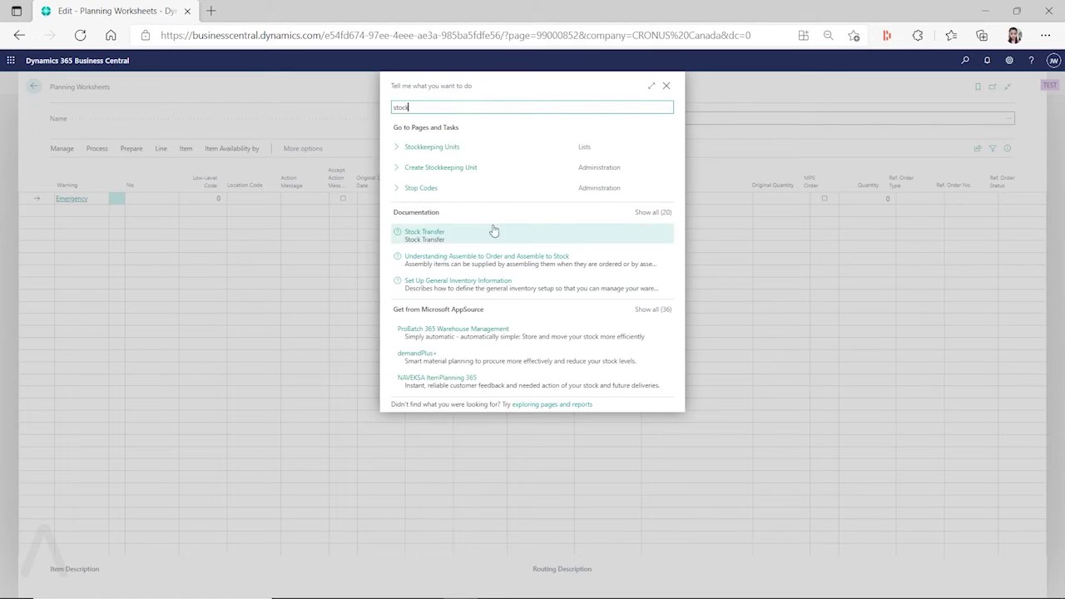
left_click(448, 148)
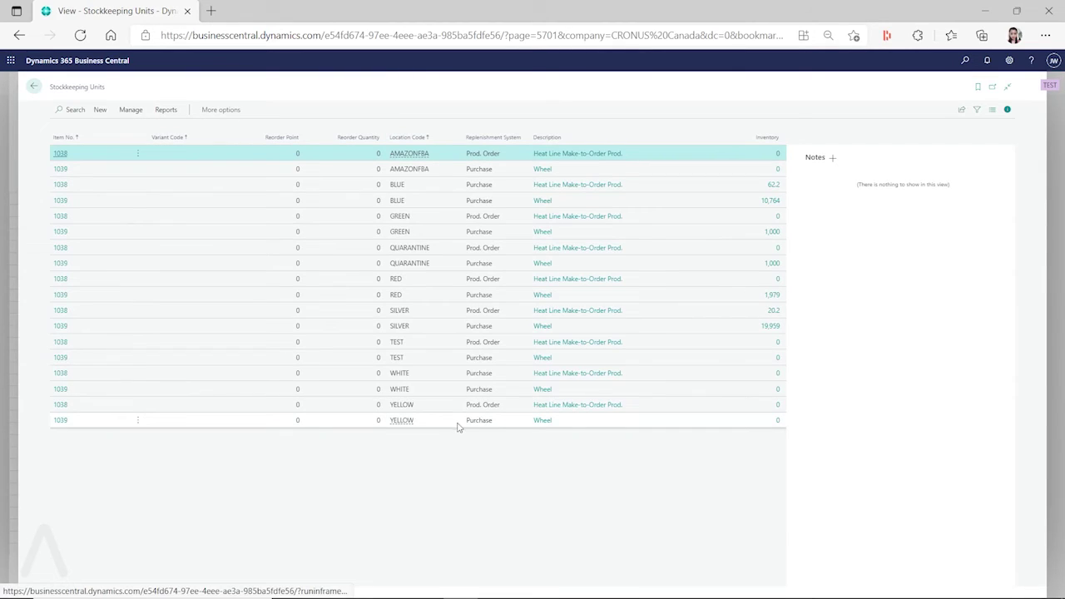
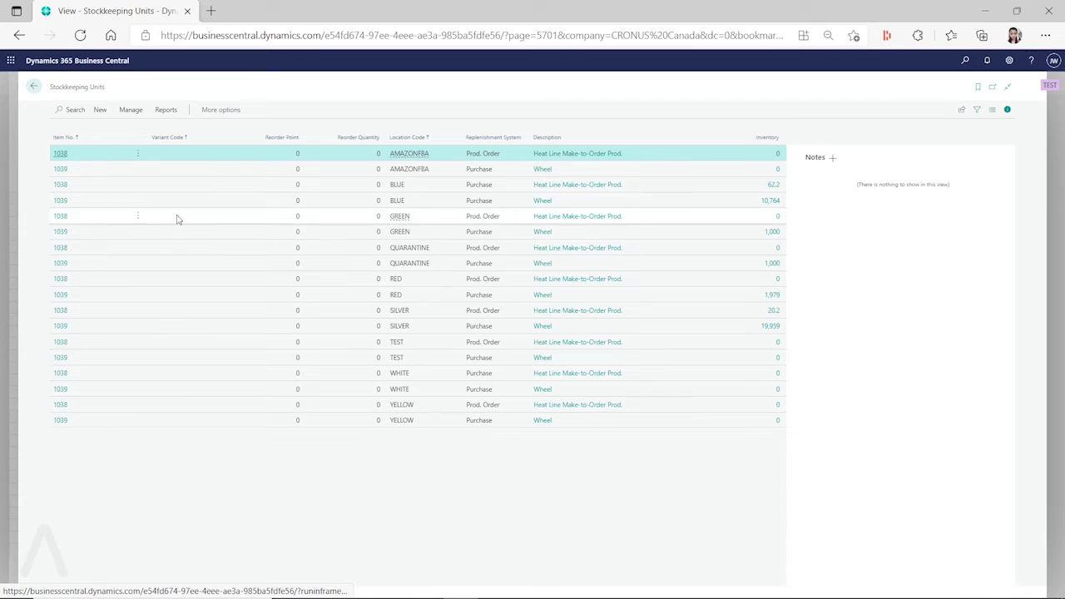
left_click(435, 184)
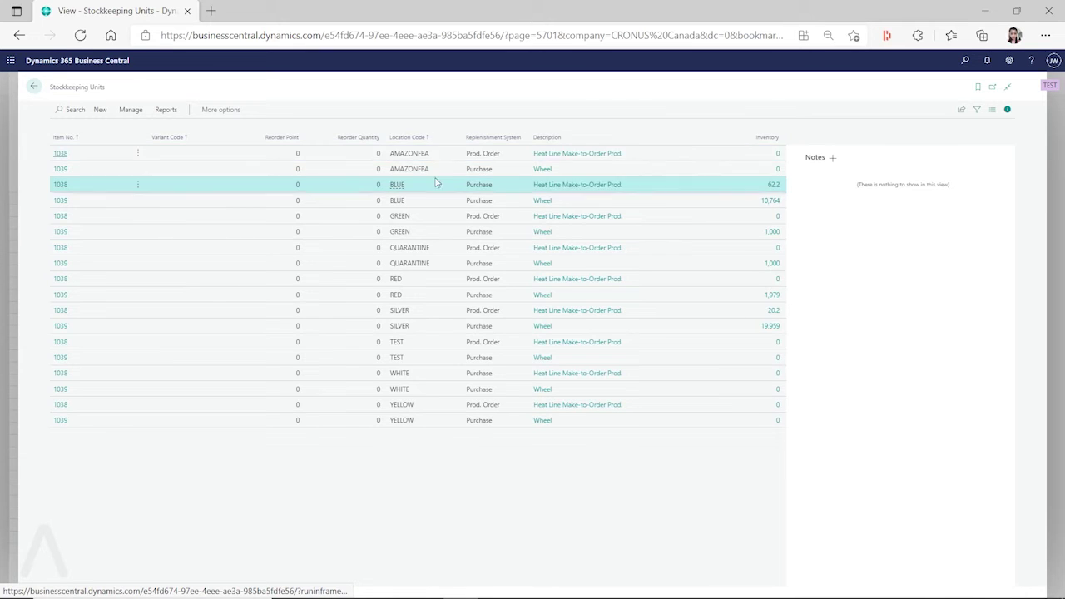
left_click(459, 138)
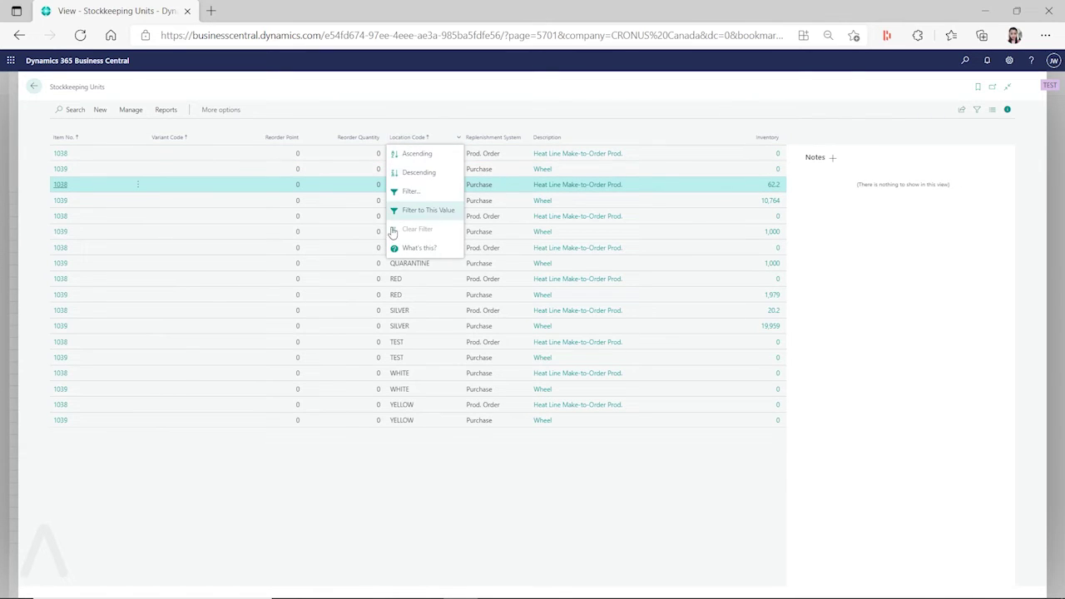
left_click(428, 210)
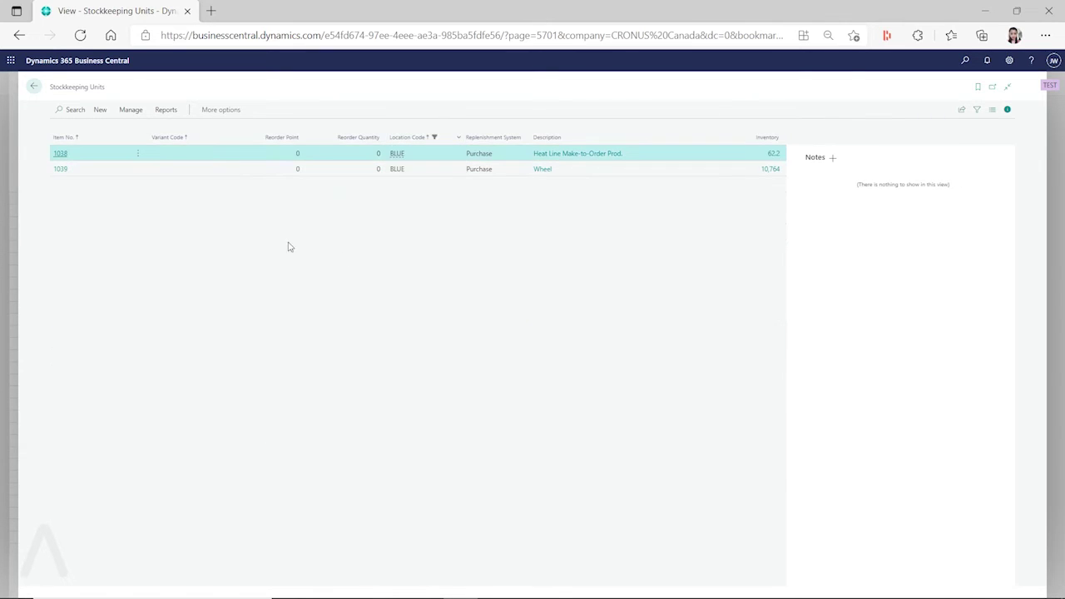
- Open the BLUE stockkeeping unit card of item 1038 and inspect its table fields for "low"
left_click(60, 153)
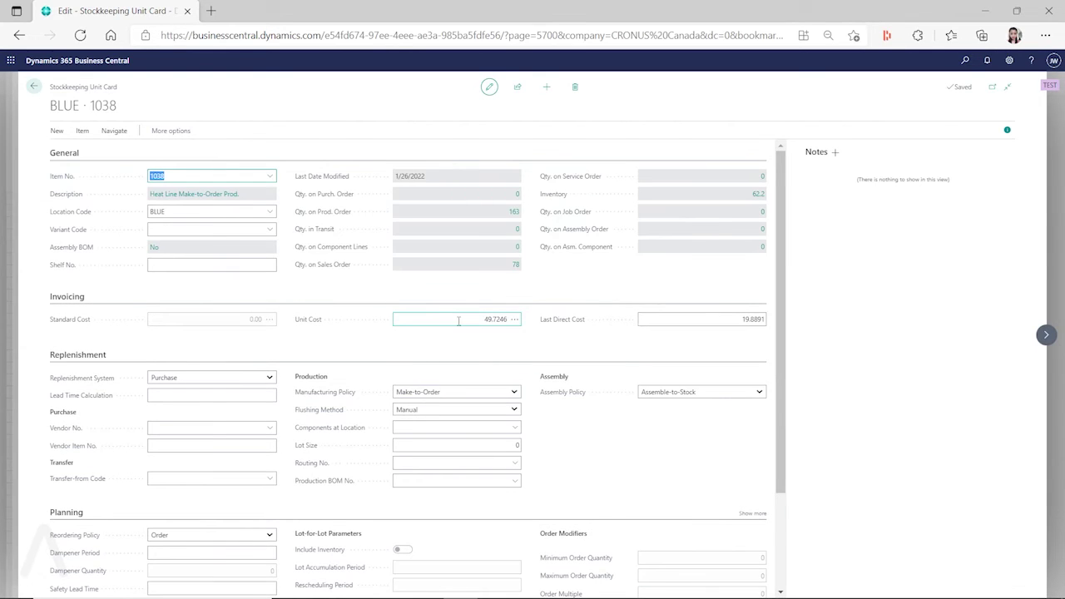
key("ctrl+alt+F1")
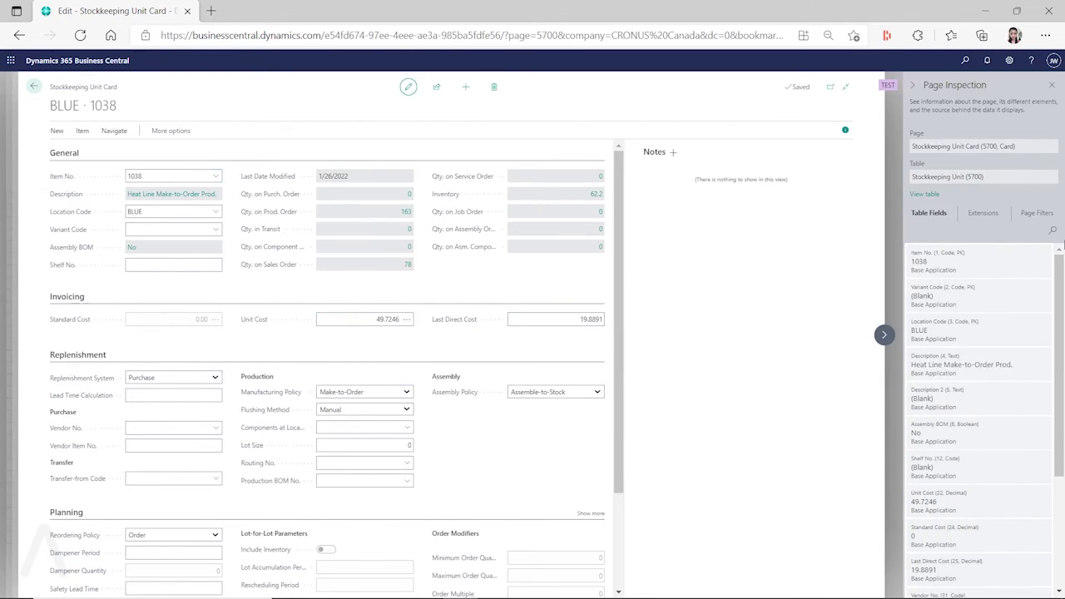
left_click(1053, 236)
type("lo")
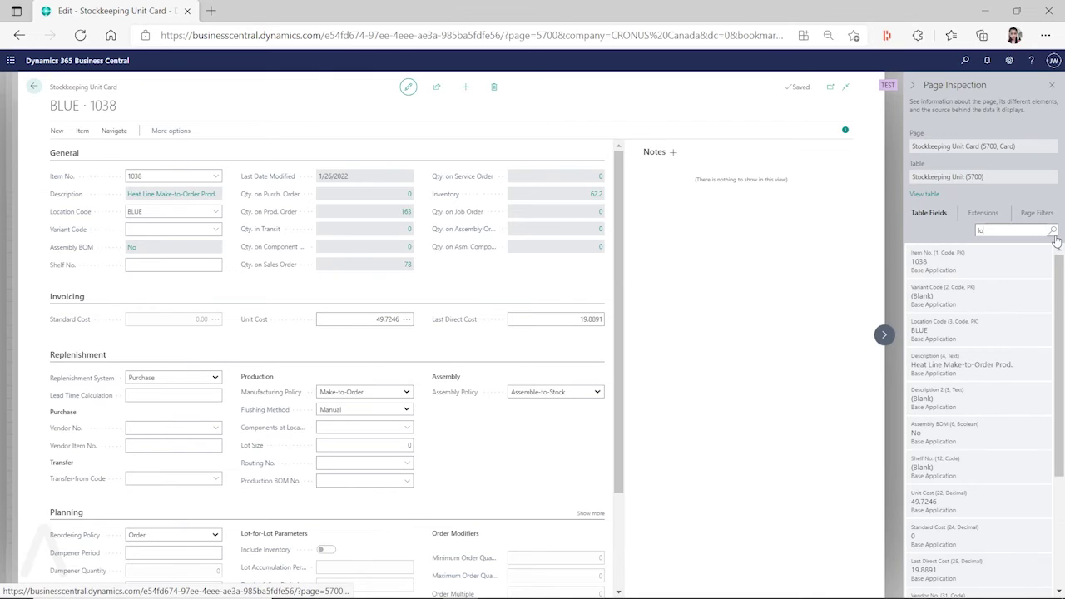
type("w")
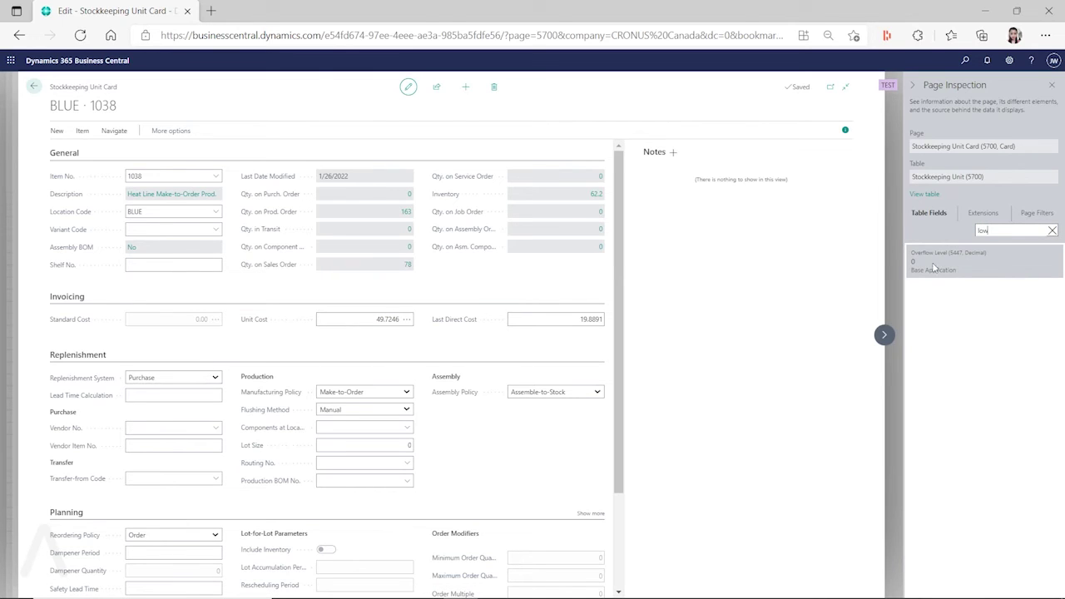
left_click(1051, 85)
- Check the Production BOM No. field and its lookup on item 1038's BLUE card, and view item 1039's BLUE card for comparison
scroll(445, 477, "down", 1)
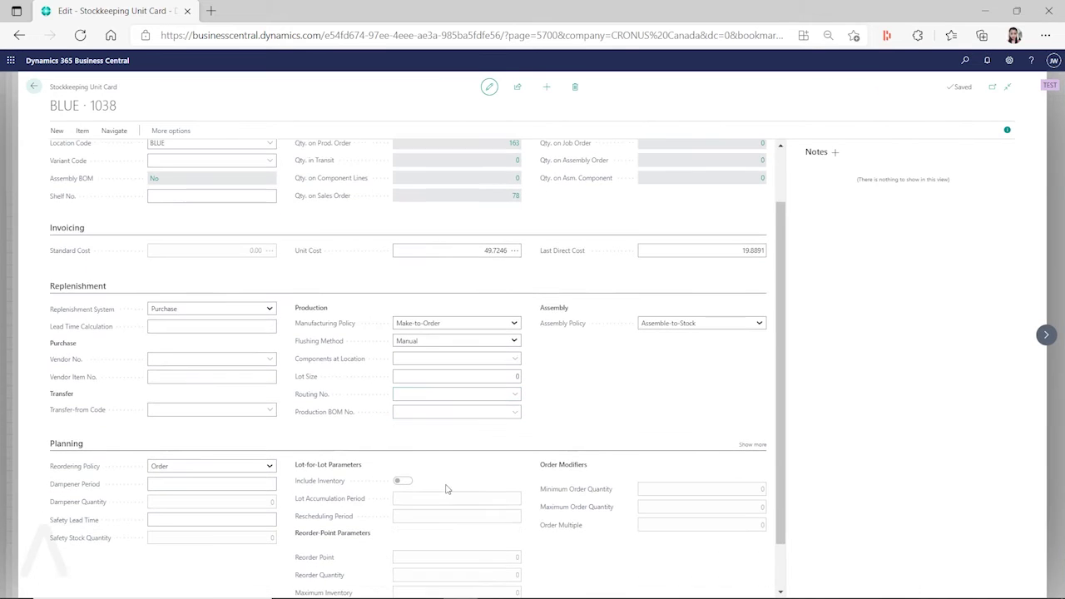
left_click(424, 410)
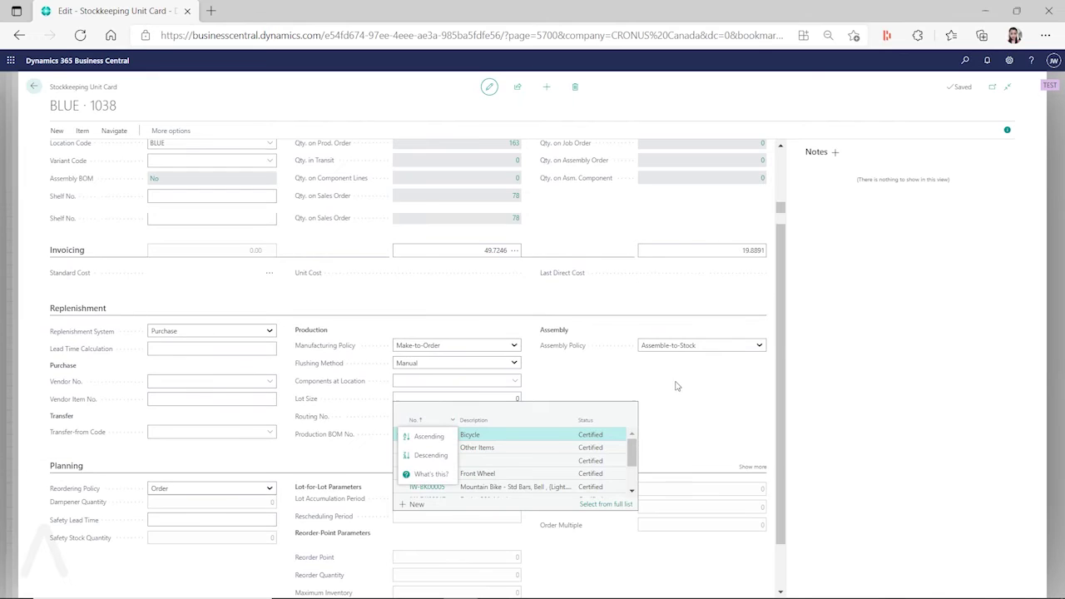
left_click(707, 384)
scroll(782, 369, "up", 1)
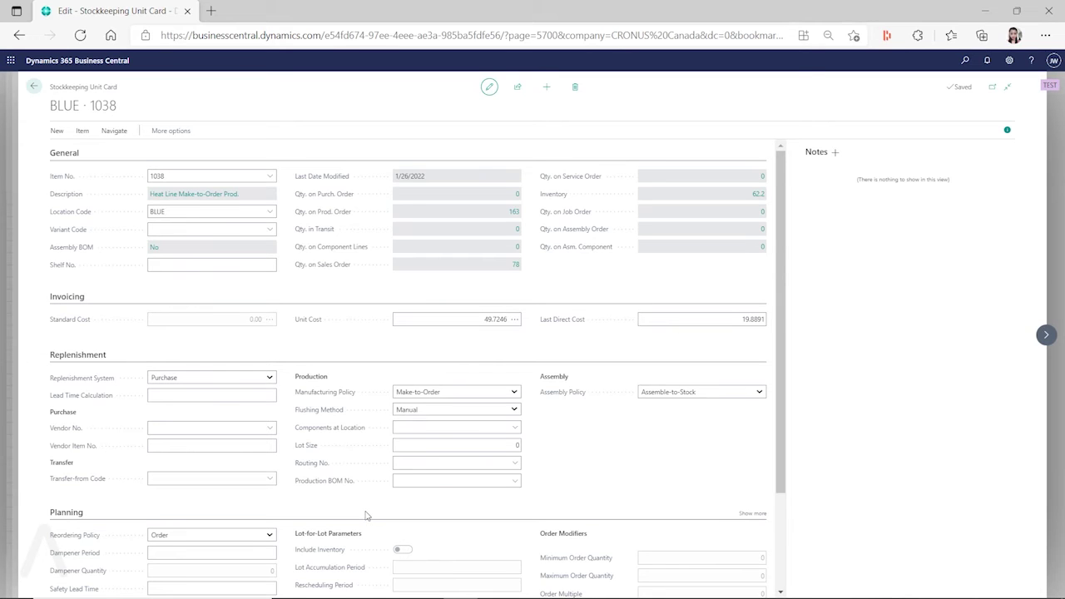
left_click(1046, 334)
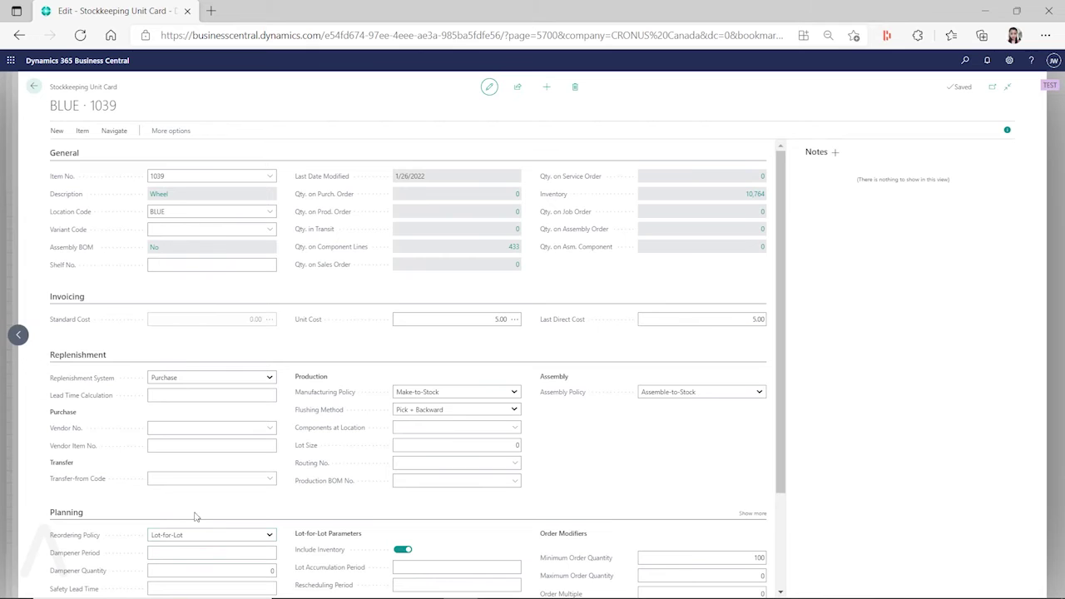
left_click(20, 335)
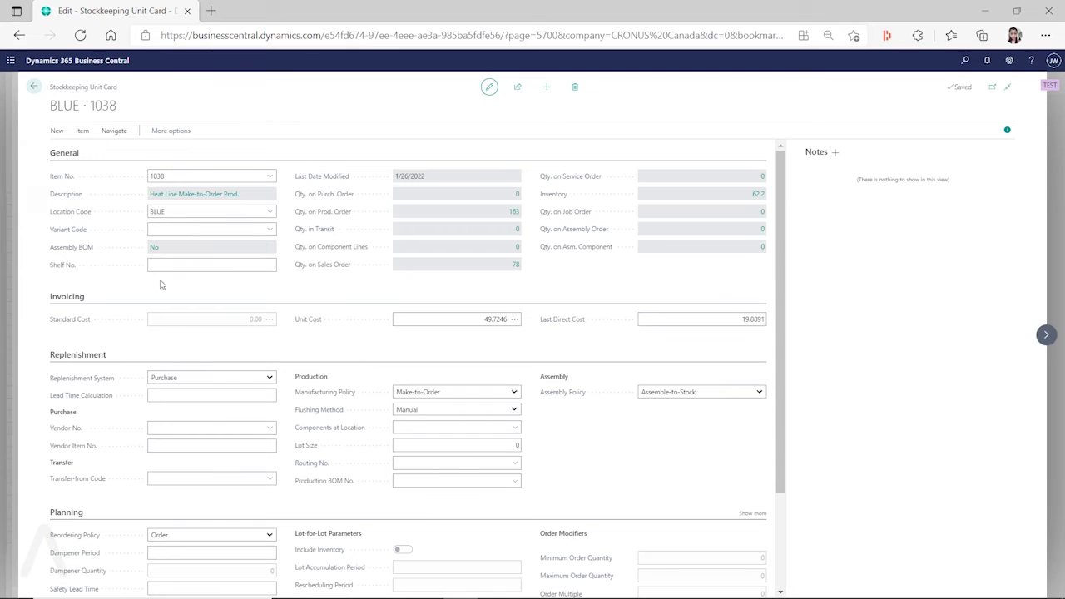
left_click(410, 482)
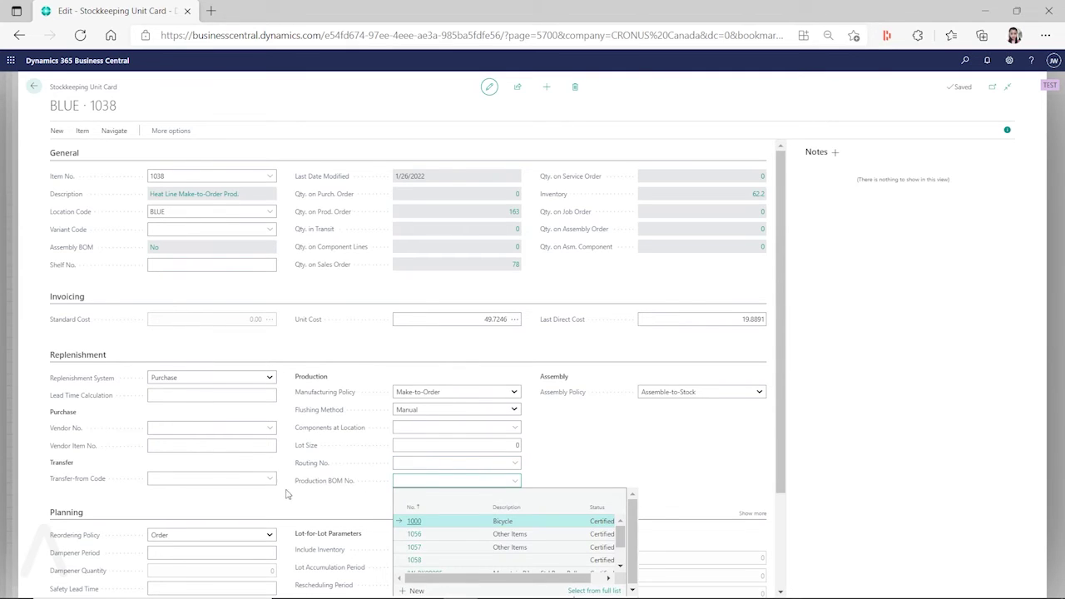
left_click(362, 504)
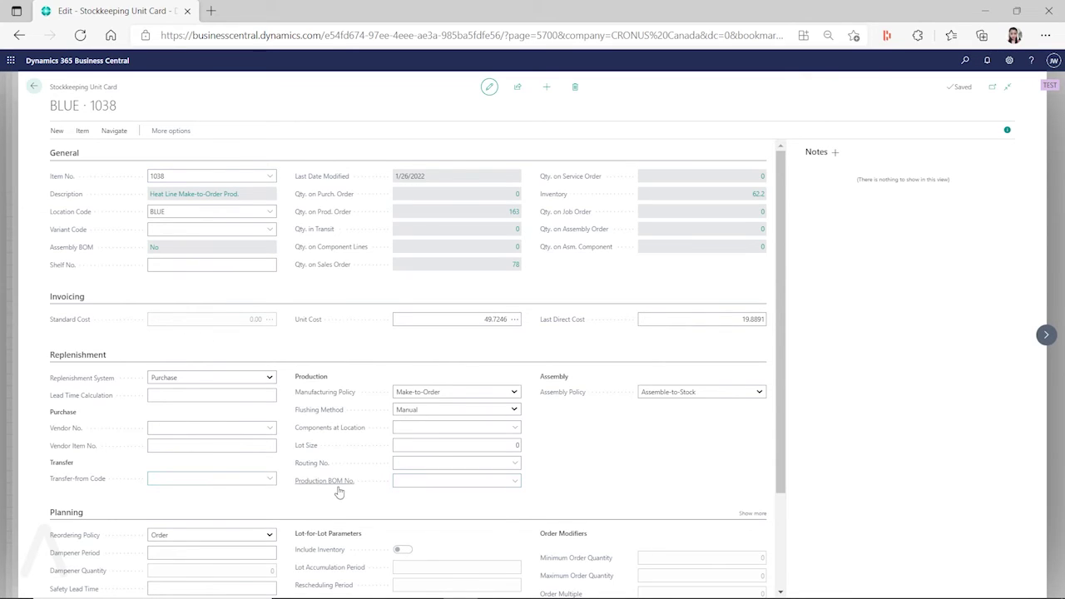
left_click(409, 483)
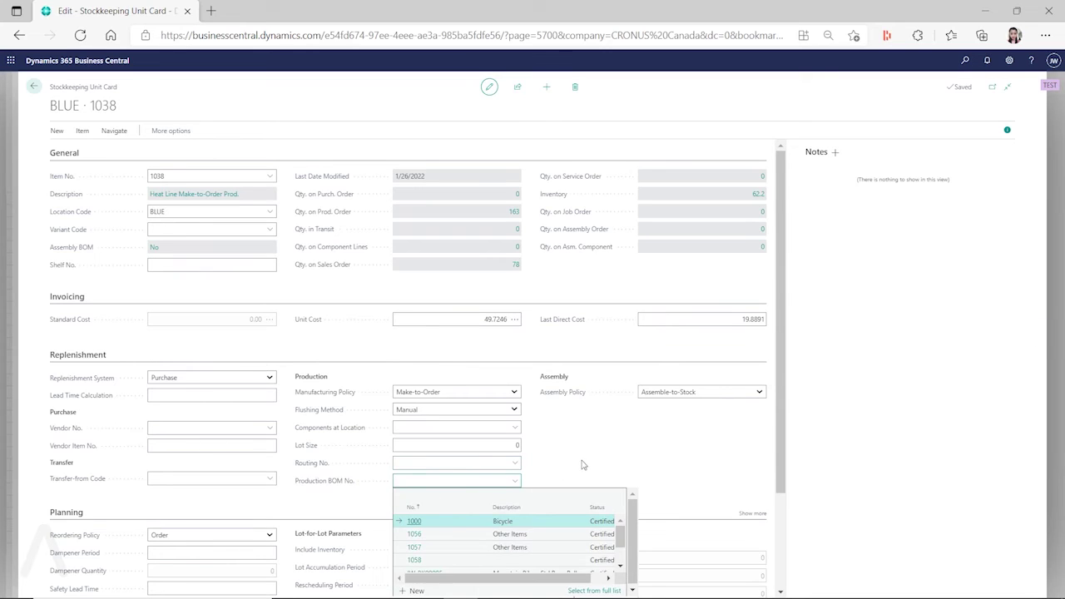
left_click(350, 482)
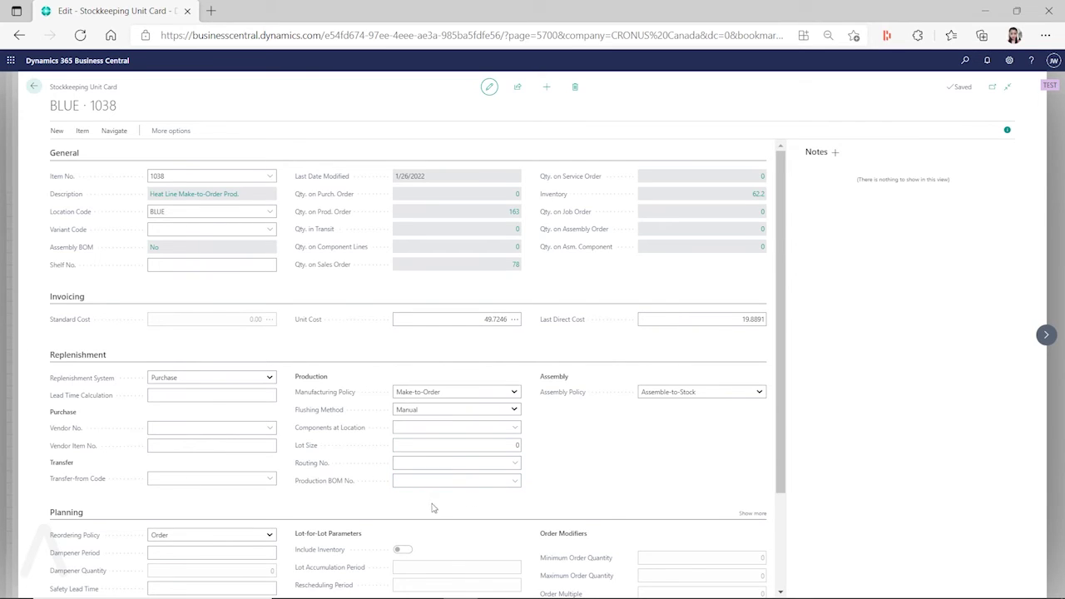
- Compare the replenishment and planning settings on the BLUE stockkeeping unit cards of items 1038 and 1039
left_click(1045, 334)
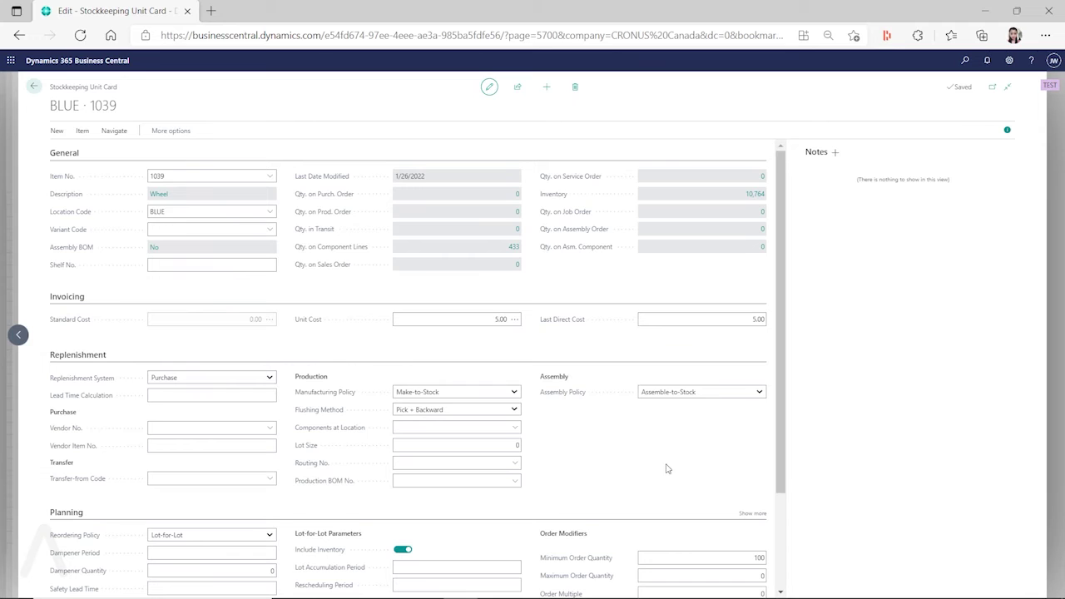
left_click(20, 338)
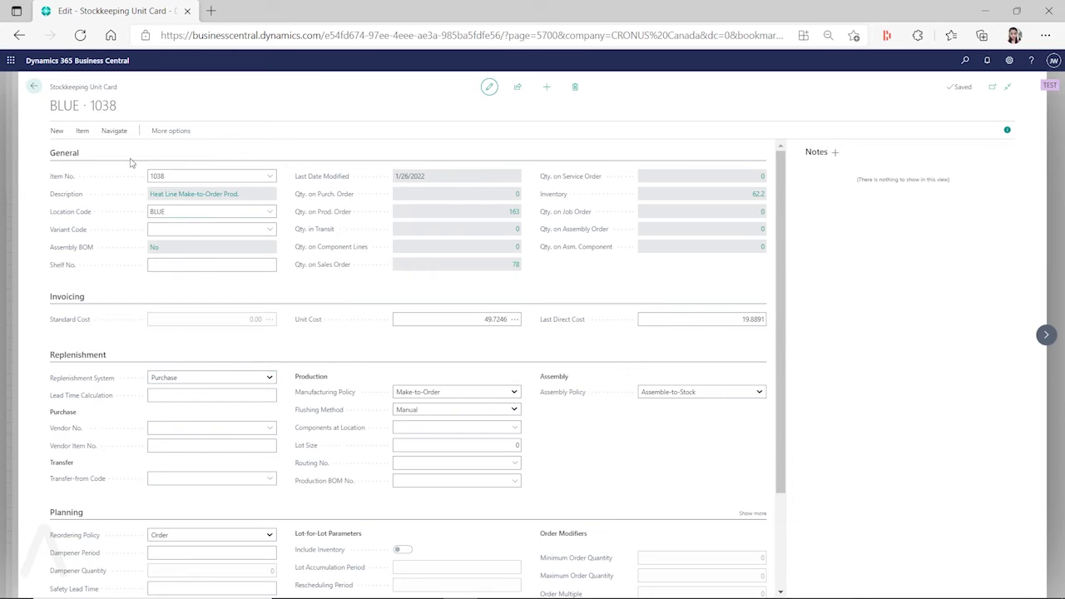
left_click(184, 394)
left_click(1046, 334)
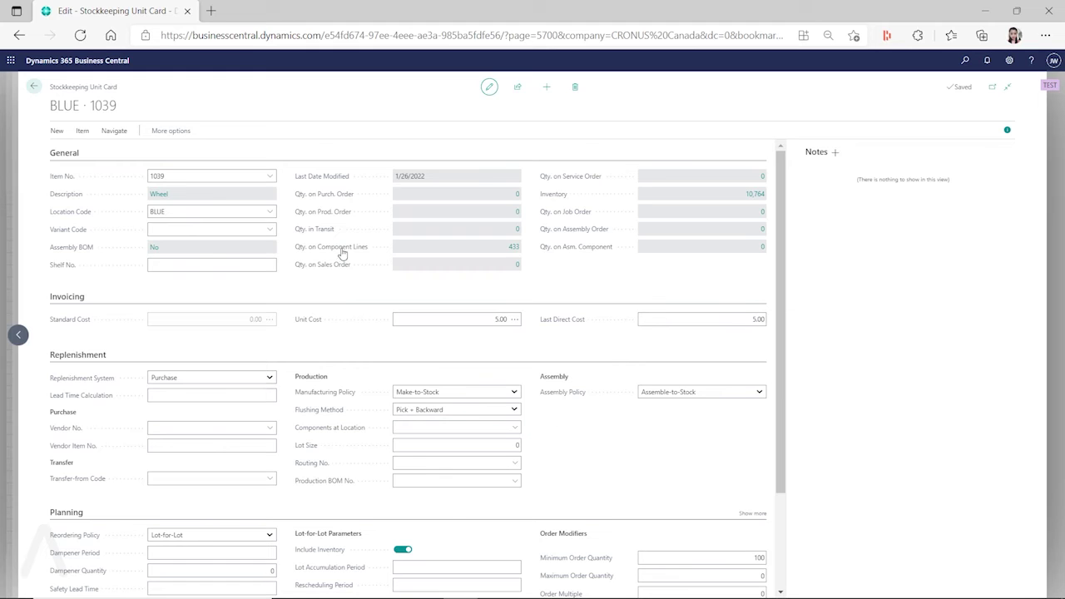
left_click(18, 335)
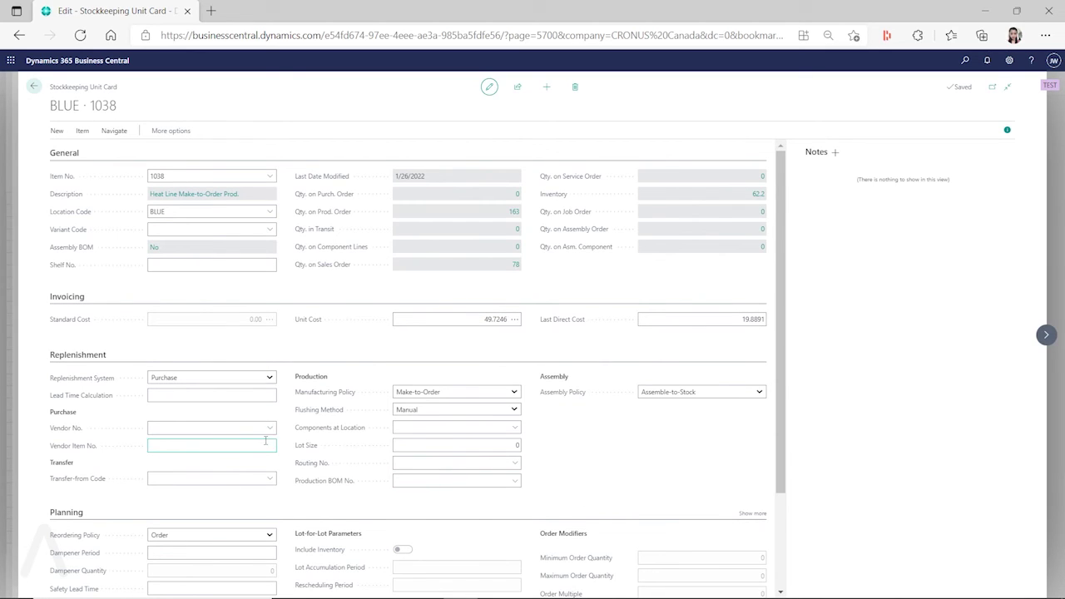
left_click(236, 397)
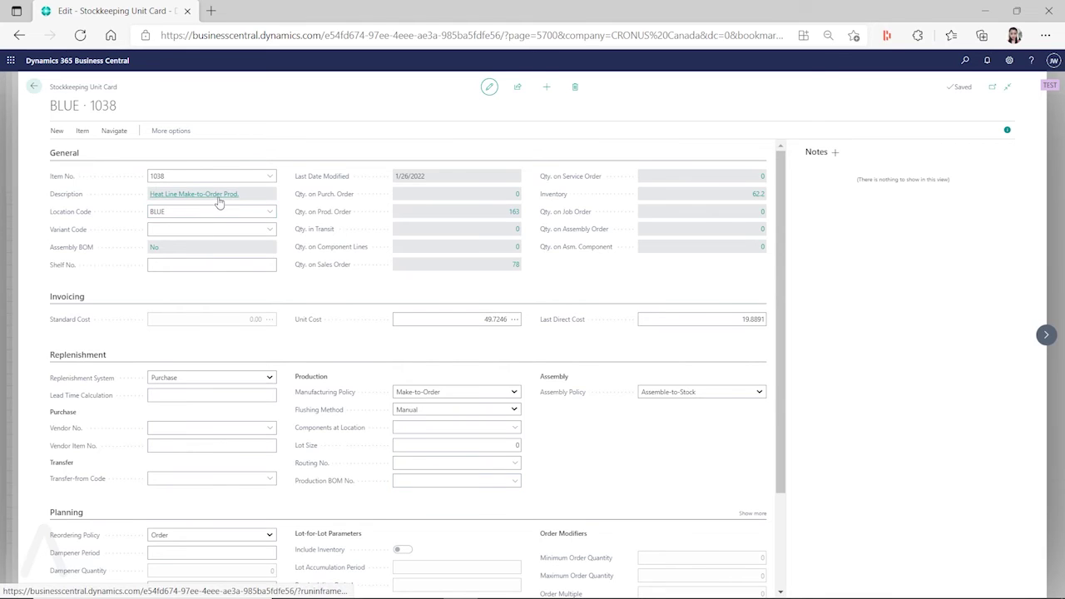
left_click(460, 468)
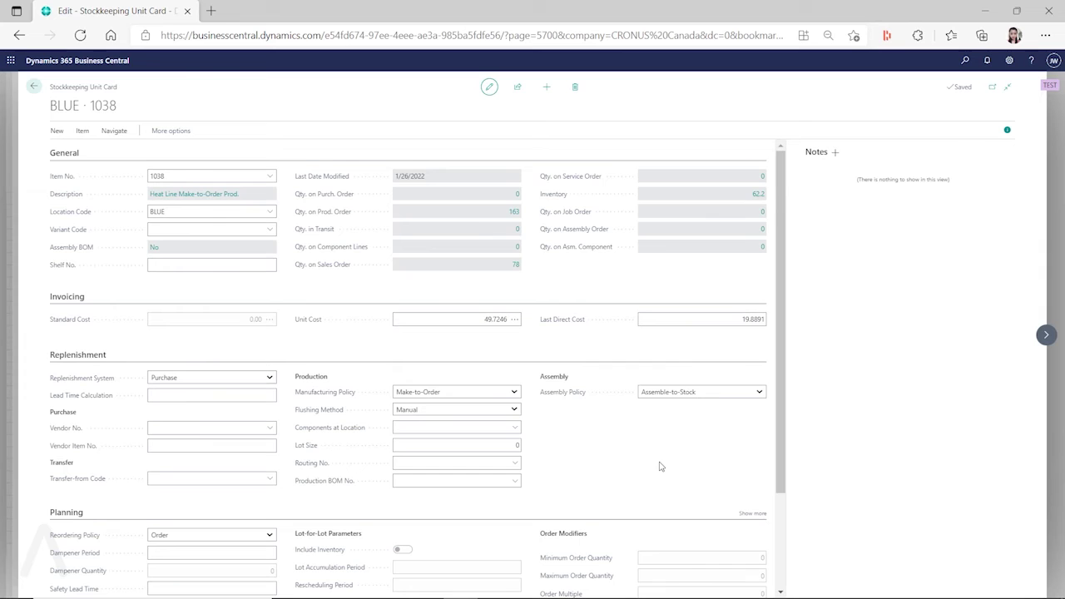
left_click(1045, 334)
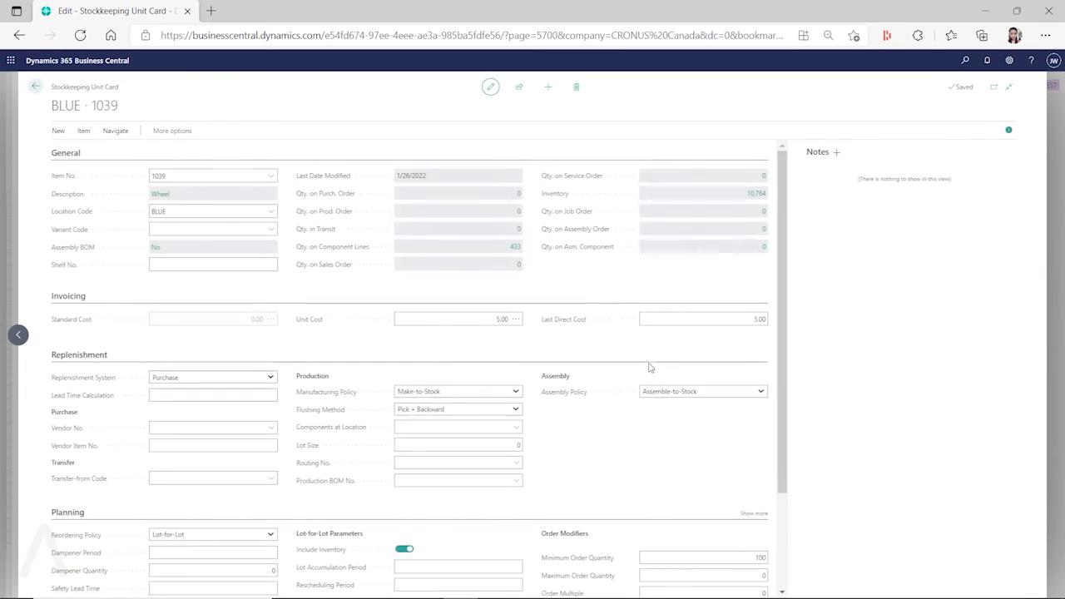
- Leave the stockkeeping unit card, then search for "planning work" and open the Planning Worksheets page
left_click(35, 87)
key("alt+q")
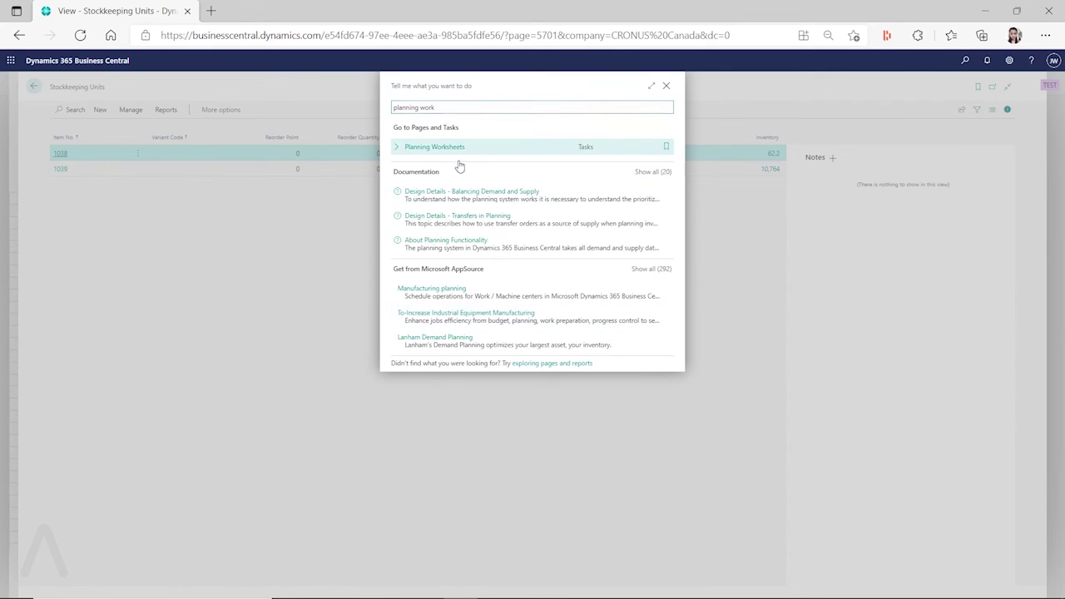
left_click(460, 157)
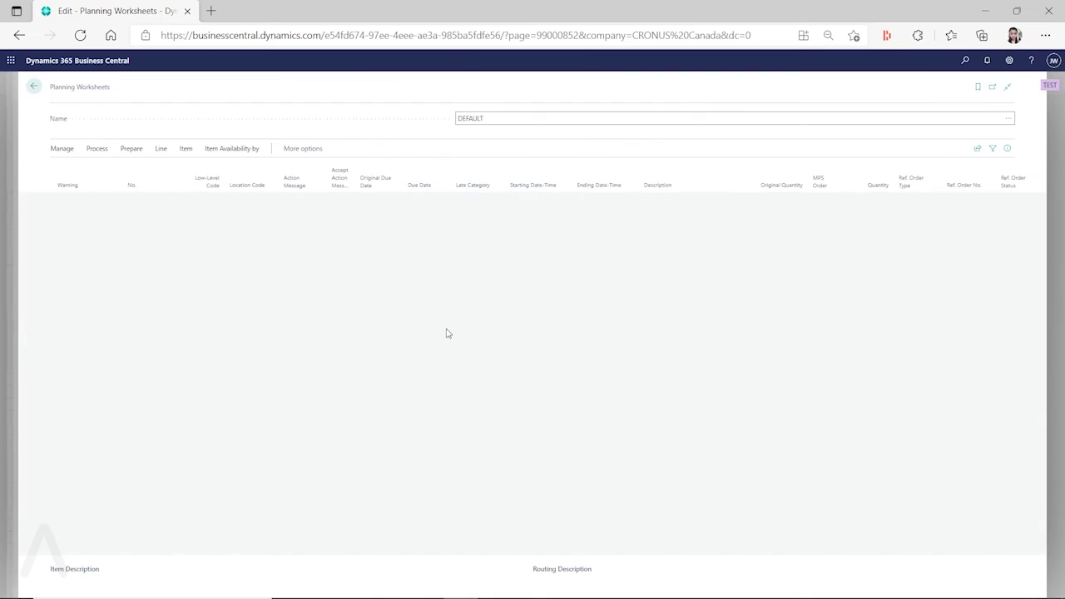
- Calculate the MPS and MRP plan for item 1039 from 6/24/2021 to 12/31/2021 in the DEFAULT planning worksheet
left_click(126, 149)
left_click(114, 168)
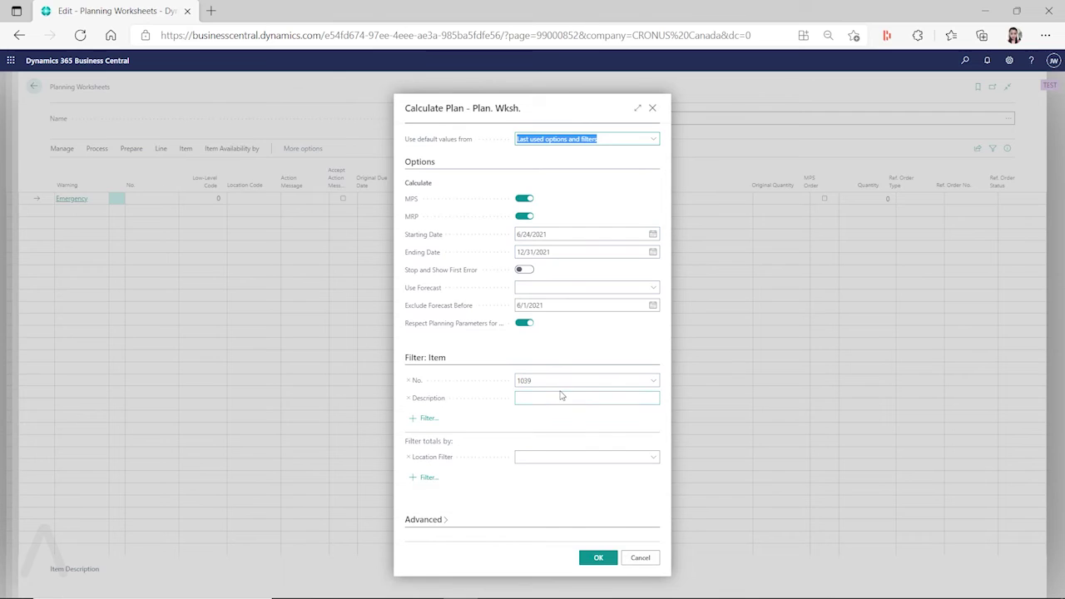
left_click(533, 380)
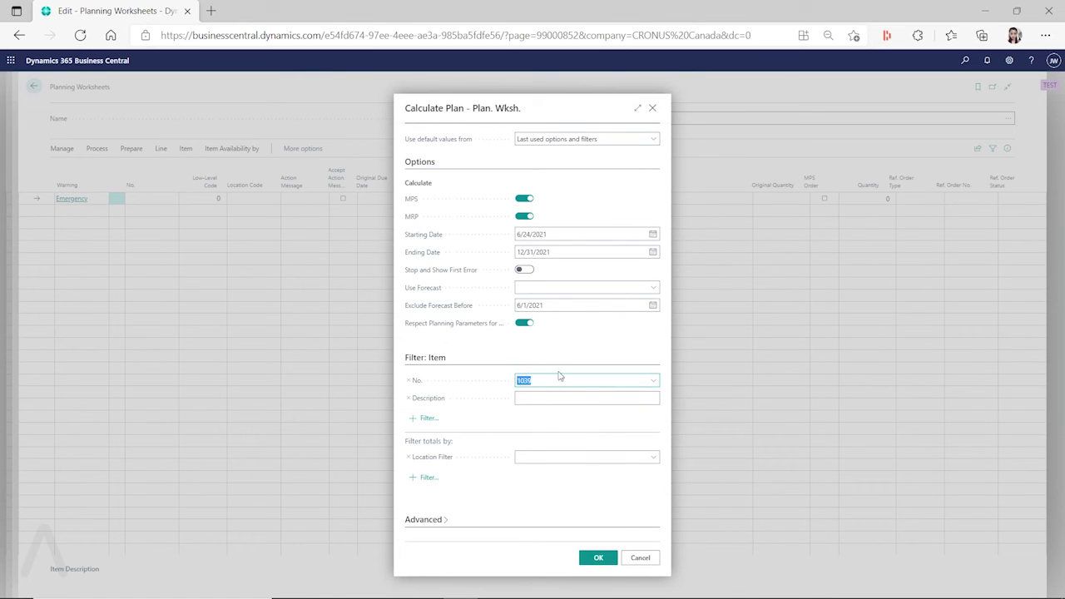
left_click(599, 557)
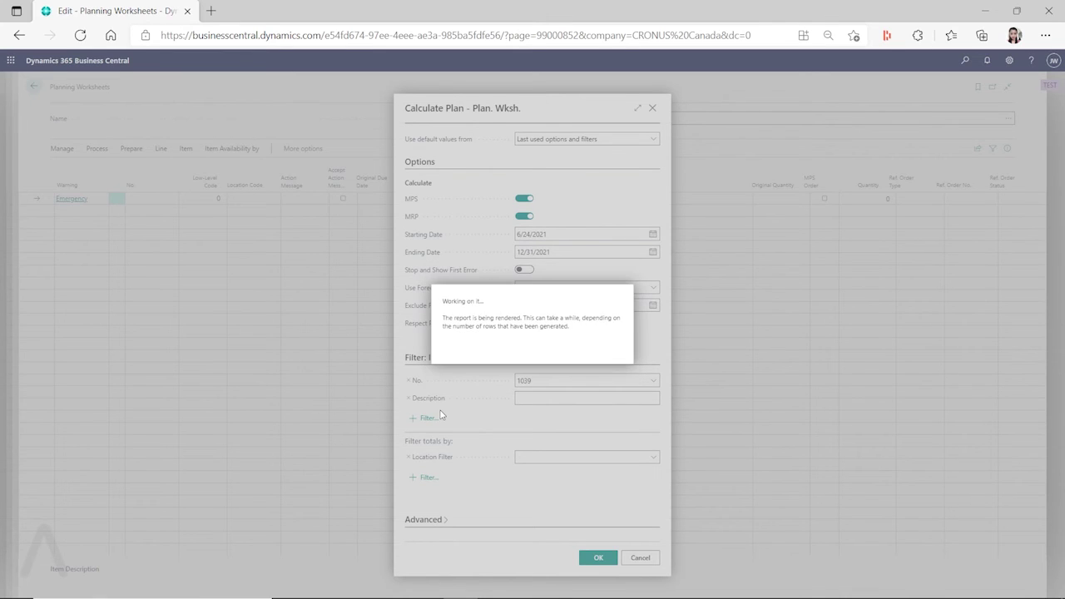
key("Return")
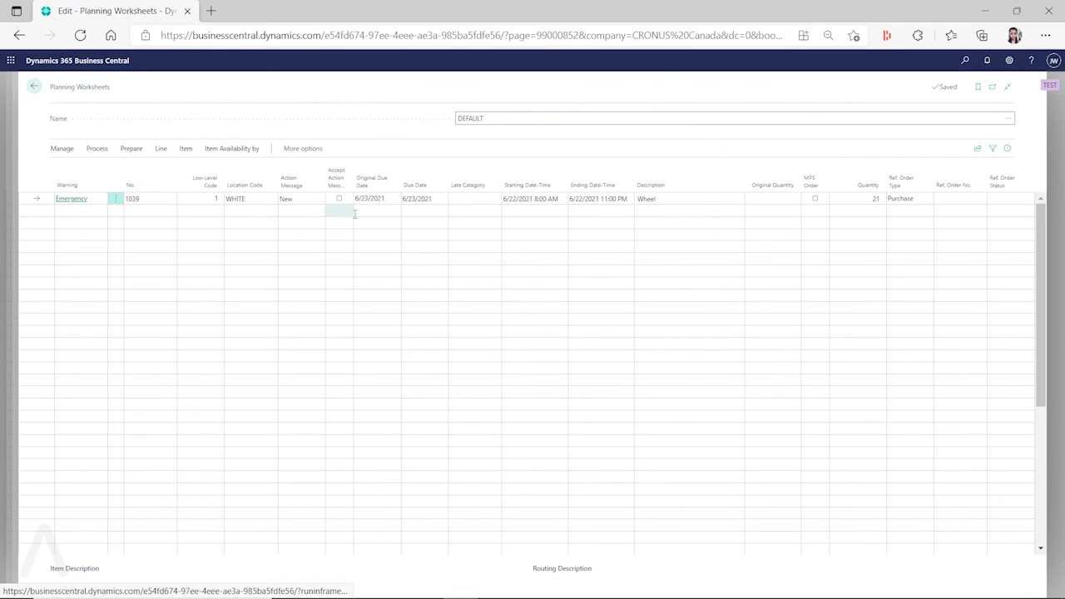
- Return to the Stockkeeping Units list and clear the filter on the location code
left_click(33, 87)
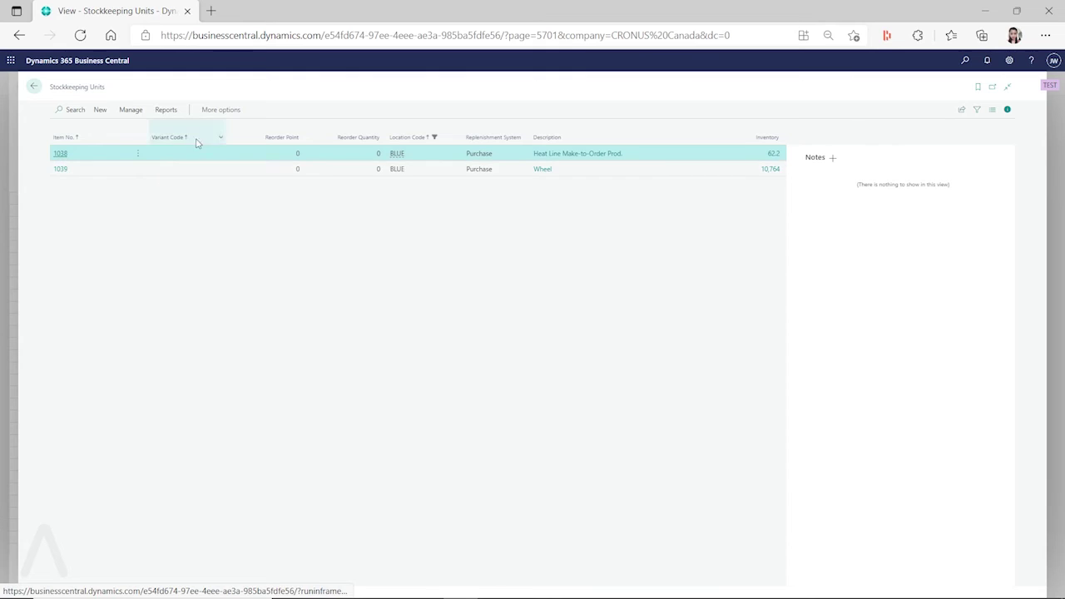
left_click(456, 140)
left_click(432, 236)
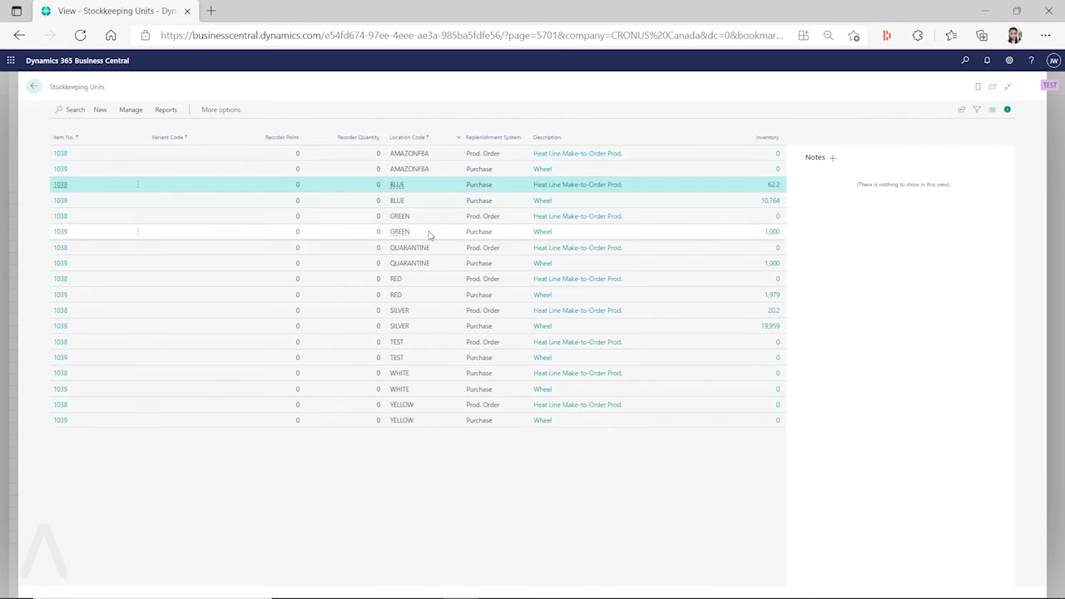
- Open item 1038's WHITE stockkeeping unit card and check its Production BOM No. field and Replenishment System options
left_click(76, 378)
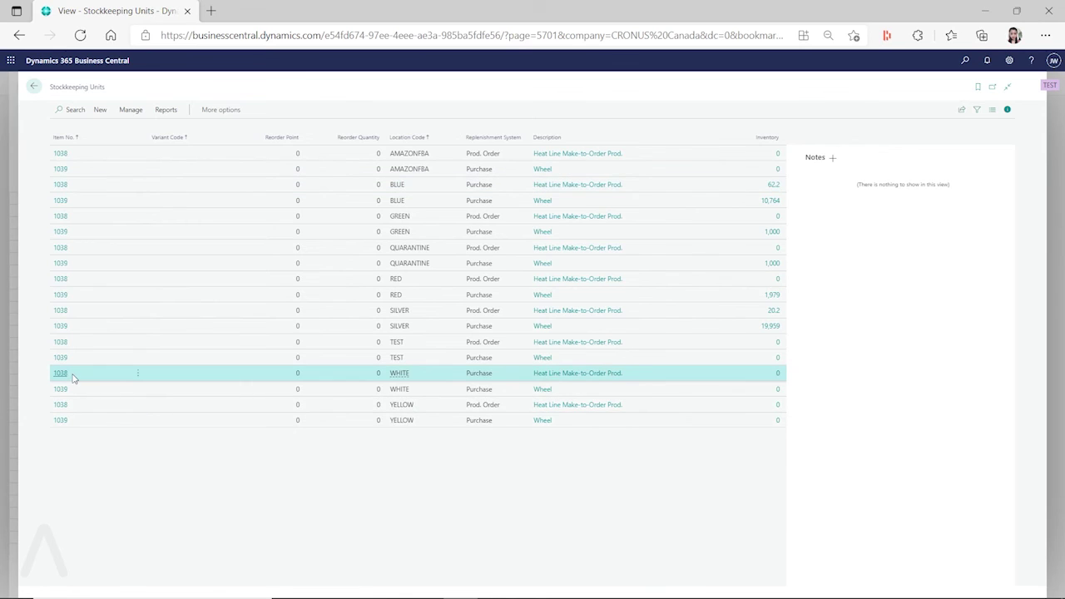
left_click(60, 373)
scroll(495, 468, "down", 1)
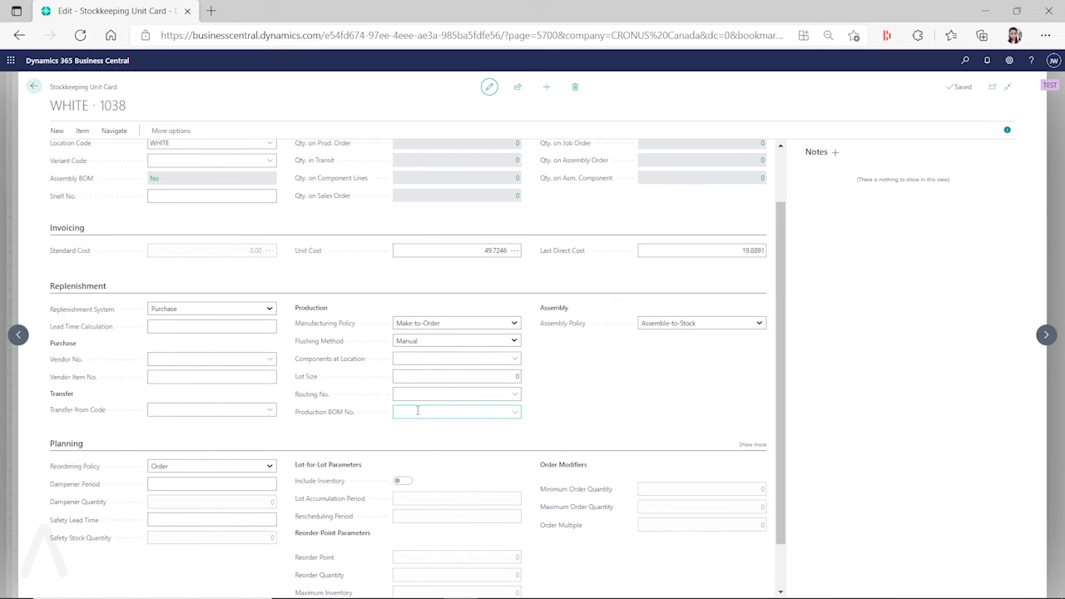
scroll(208, 313, "up", 1)
scroll(209, 313, "up", 1)
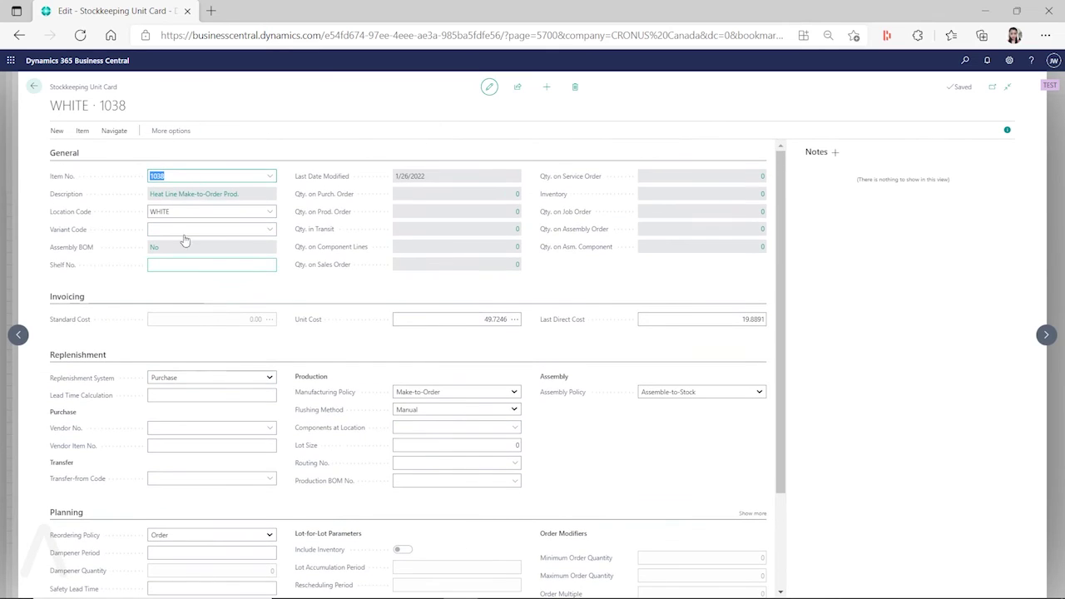
left_click(192, 379)
left_click(176, 388)
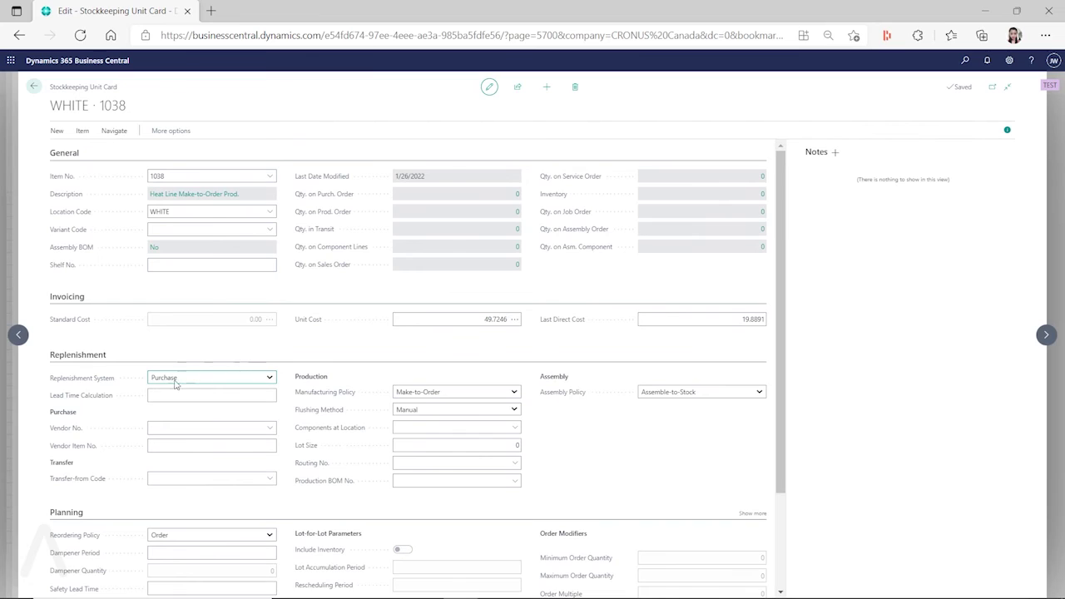
left_click(271, 379)
left_click(271, 379)
- Check the WHITE stockkeeping unit card of item 1039 and return to the Stockkeeping Units list
left_click(1046, 335)
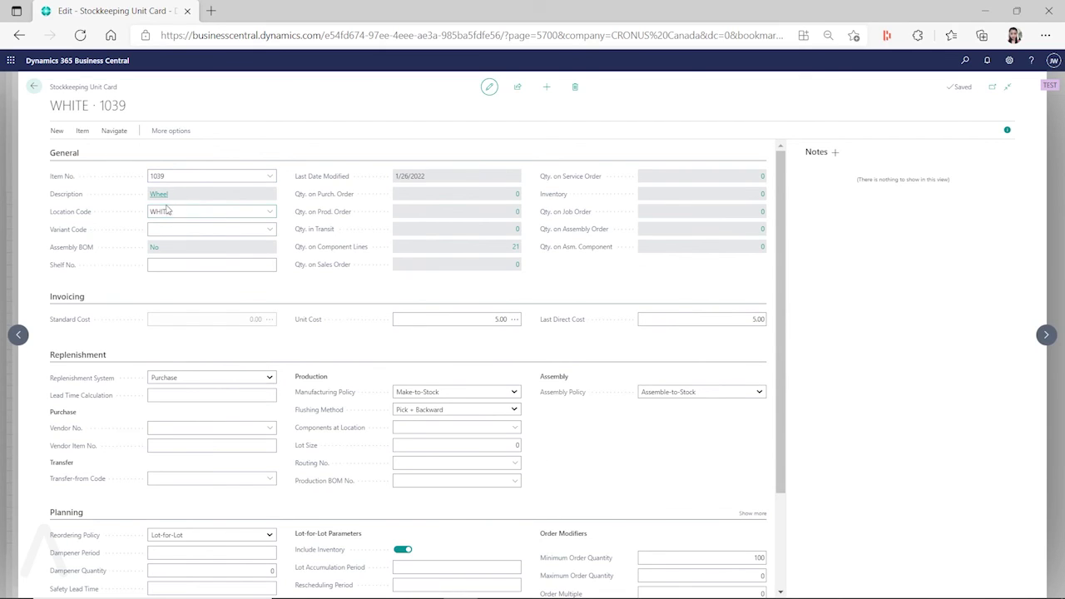
left_click(516, 483)
left_click(35, 88)
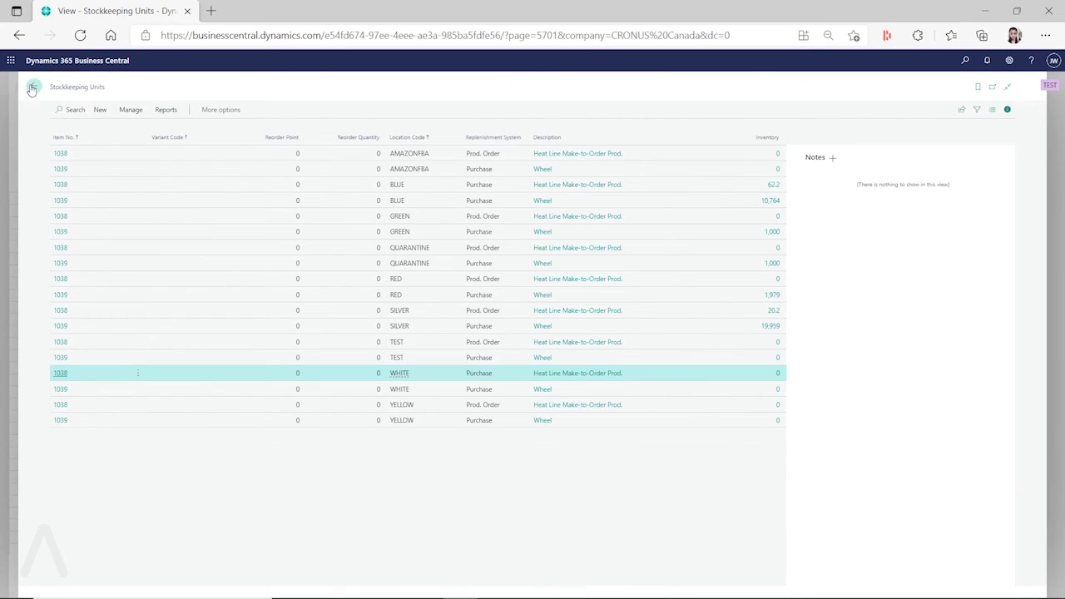
- Find the Calculate Low Level Code task and run it to recalculate the low-level codes
left_click(965, 60)
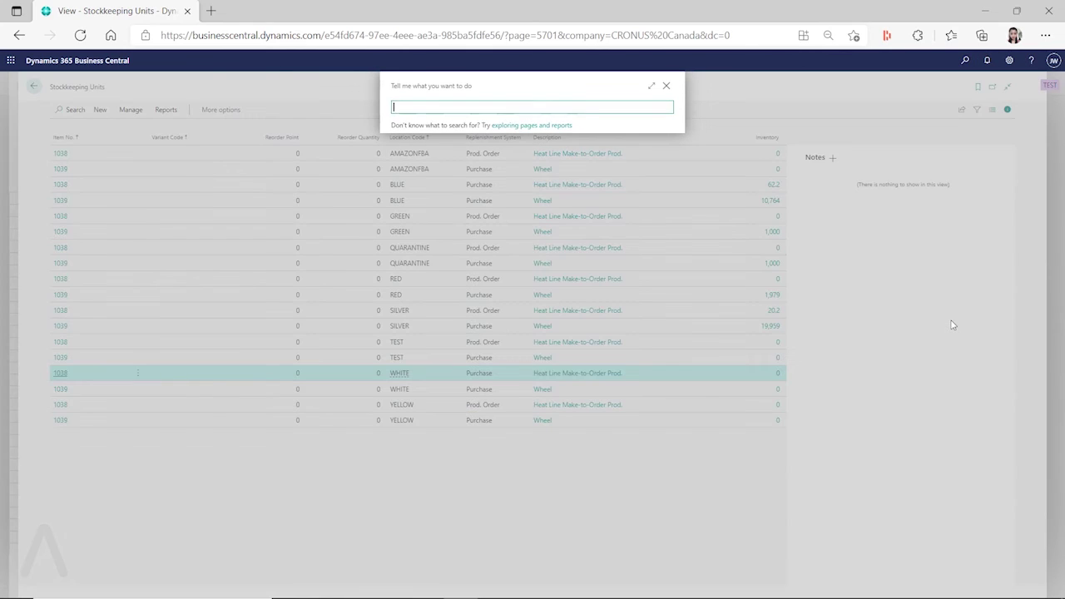
type("cal")
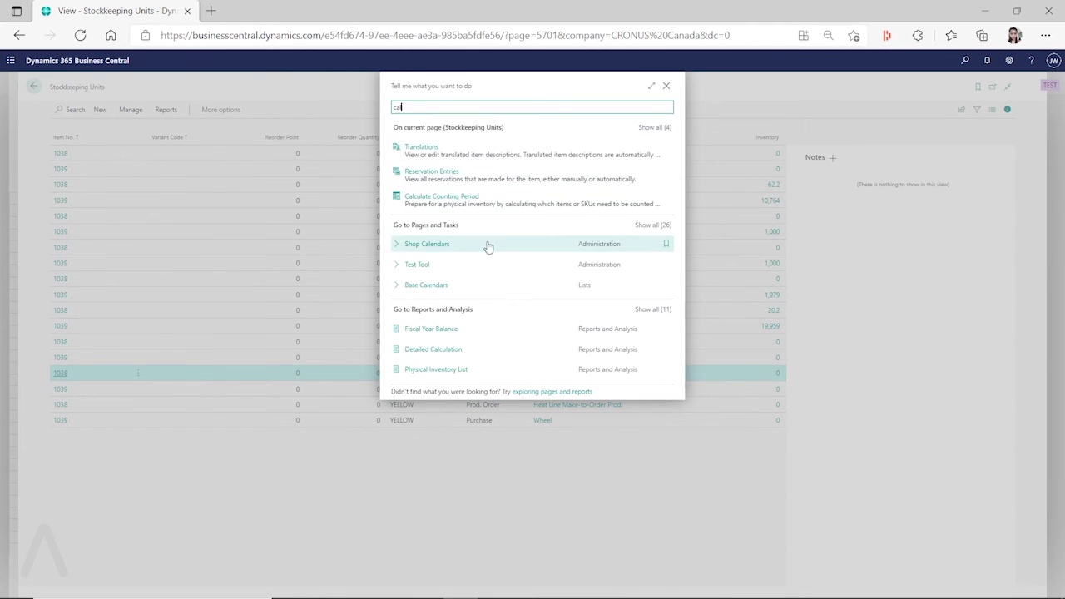
type("cula")
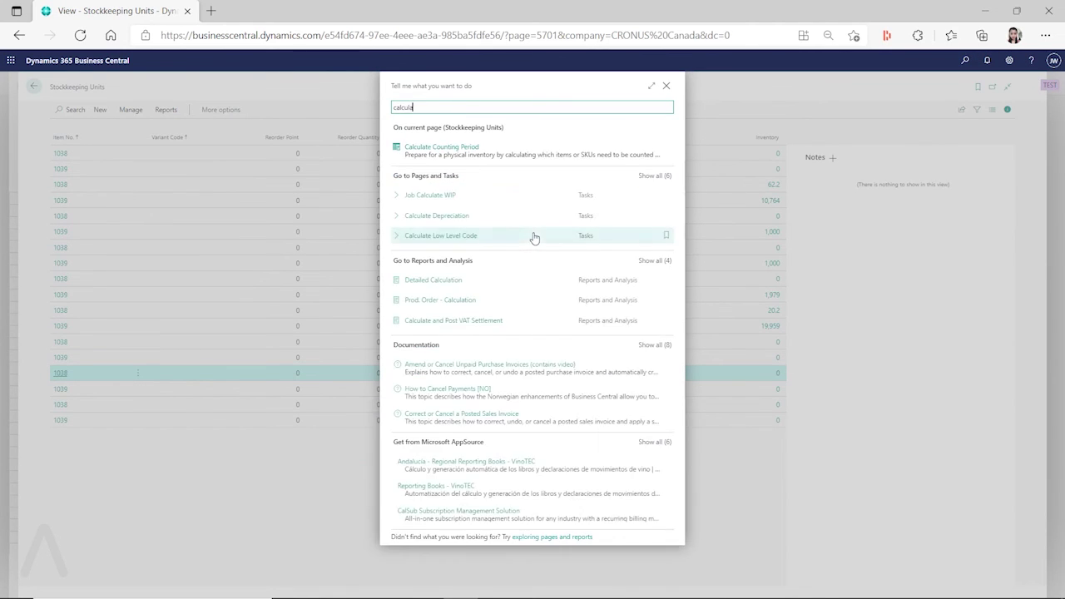
left_click(453, 235)
left_click(572, 356)
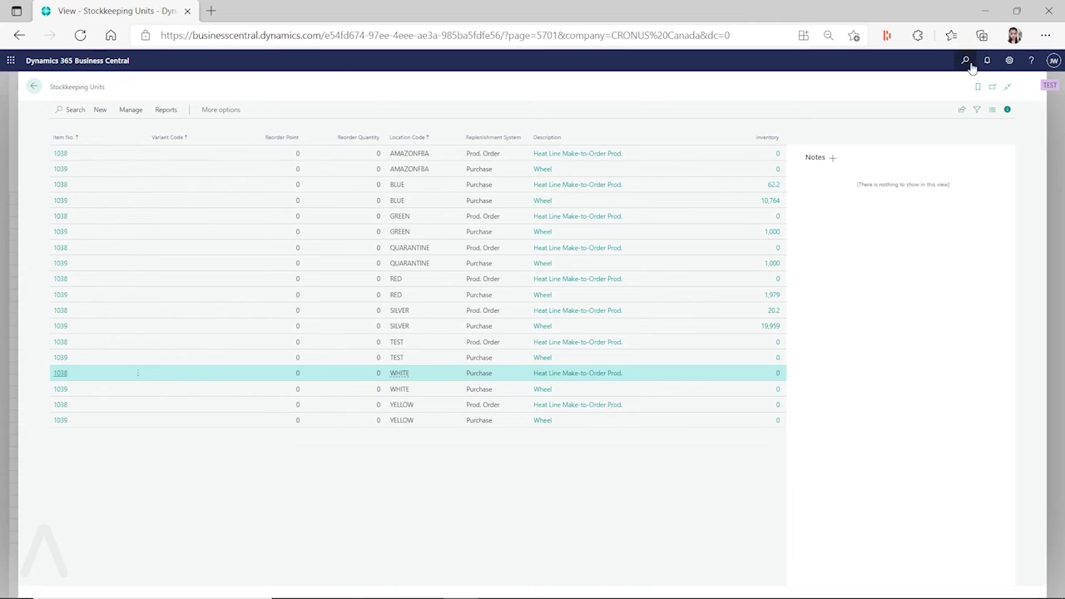
- Search for the planning worksheets and open the DEFAULT worksheet
left_click(965, 59)
type("planningw")
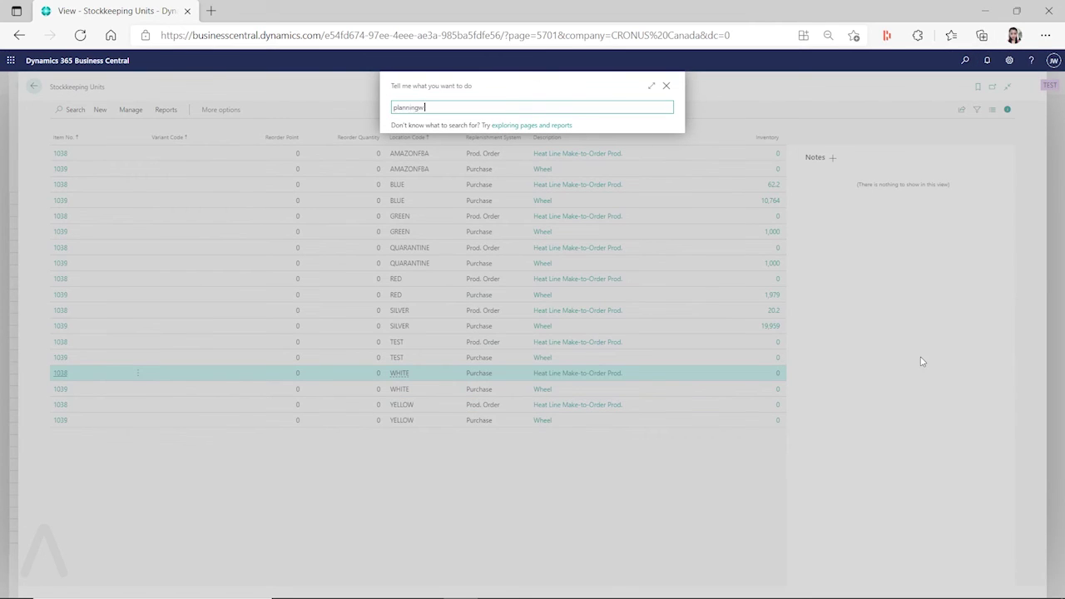
type("wo")
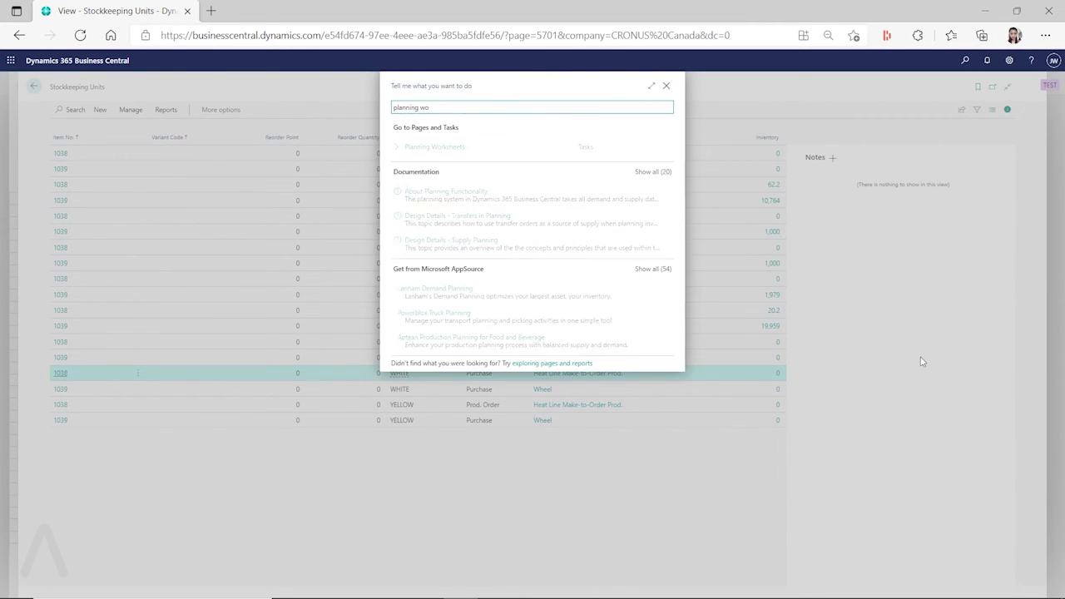
key("Return")
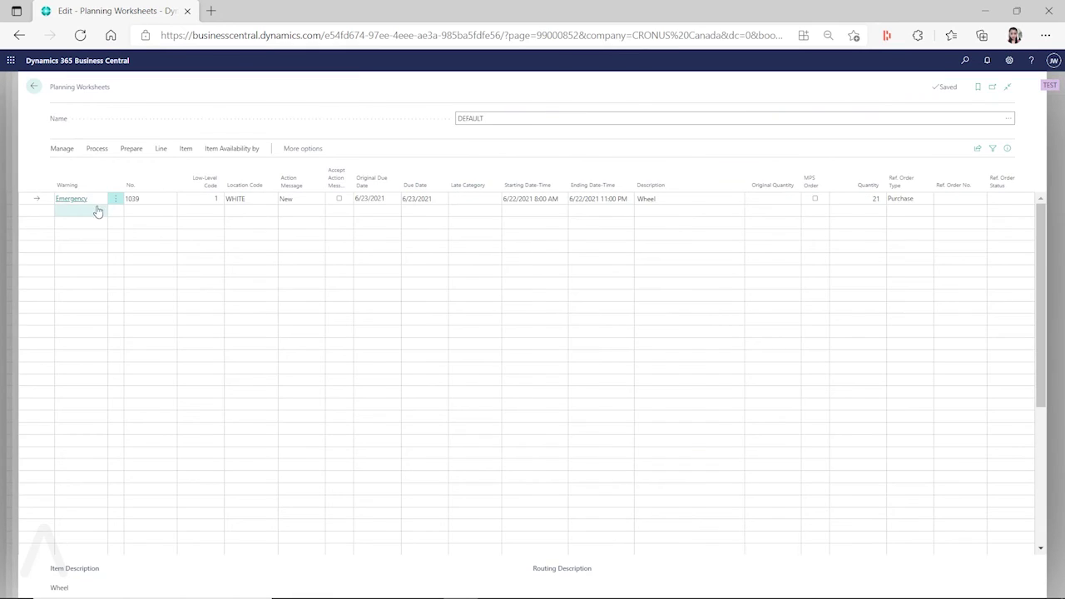
- Delete the existing planning line for item 1039 and recalculate its MPS and MRP plan from 6/24/2021 to 12/31/2021
left_click(114, 201)
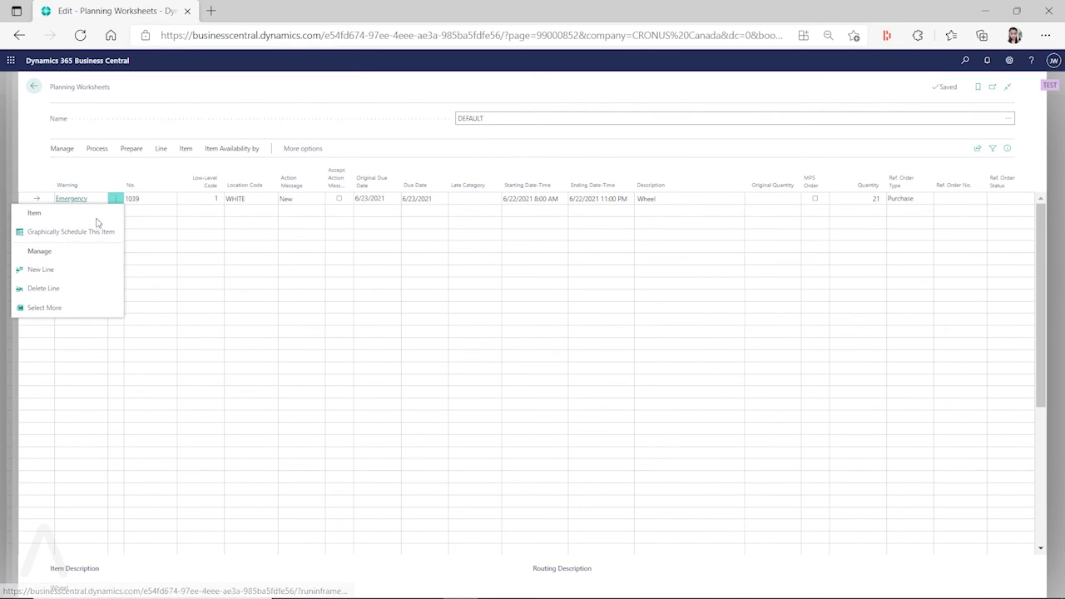
left_click(71, 289)
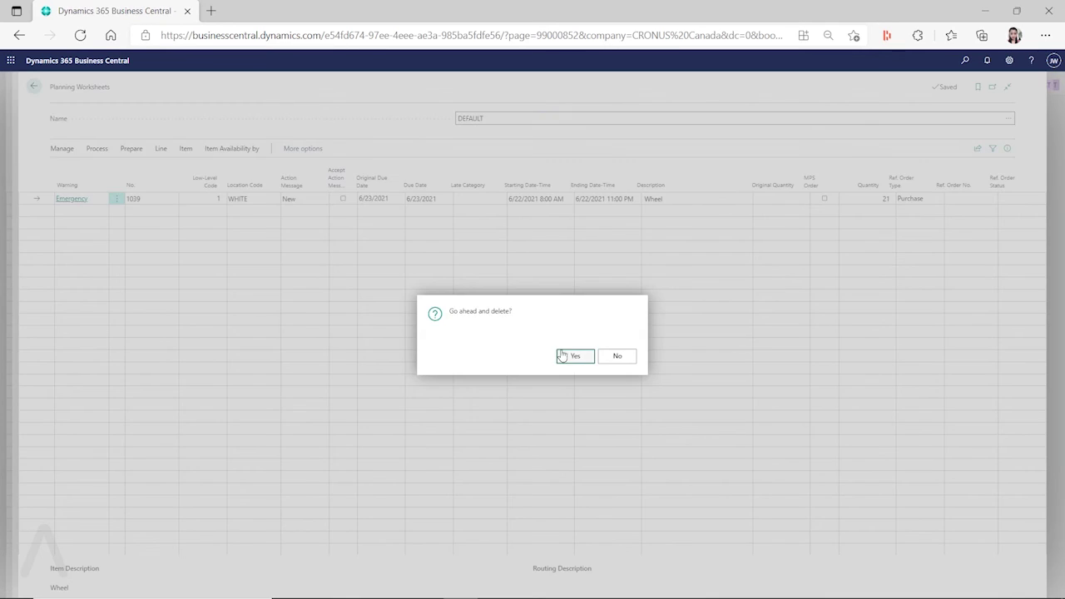
key("Return")
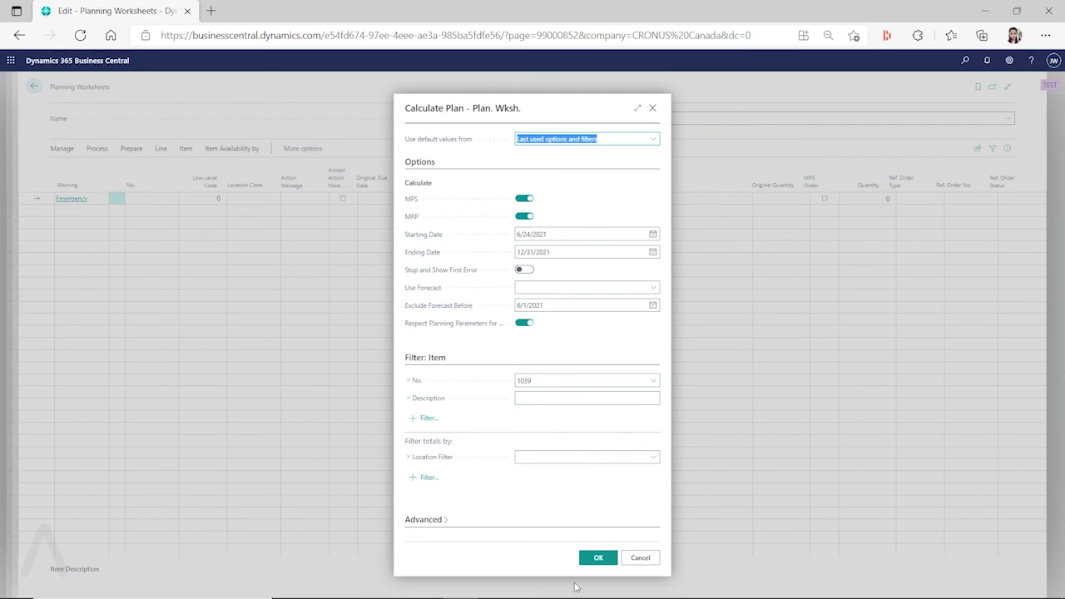
left_click(598, 558)
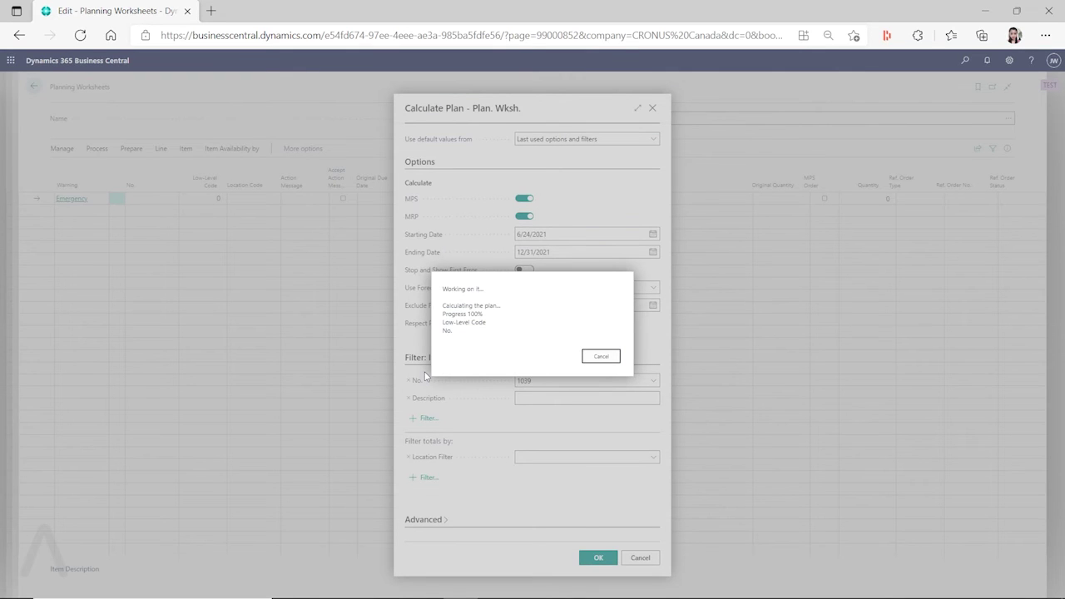